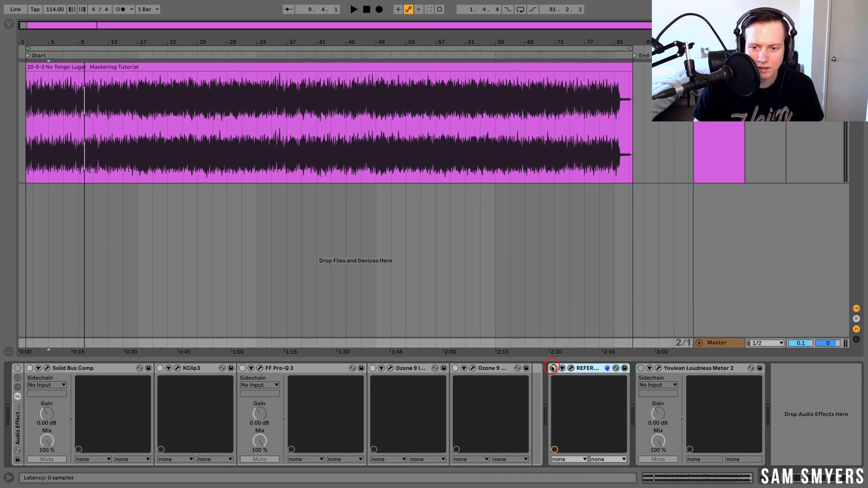
- Open the REFERENCE plugin on the master chain and switch back and forth between Original and Reference
left_click(571, 368)
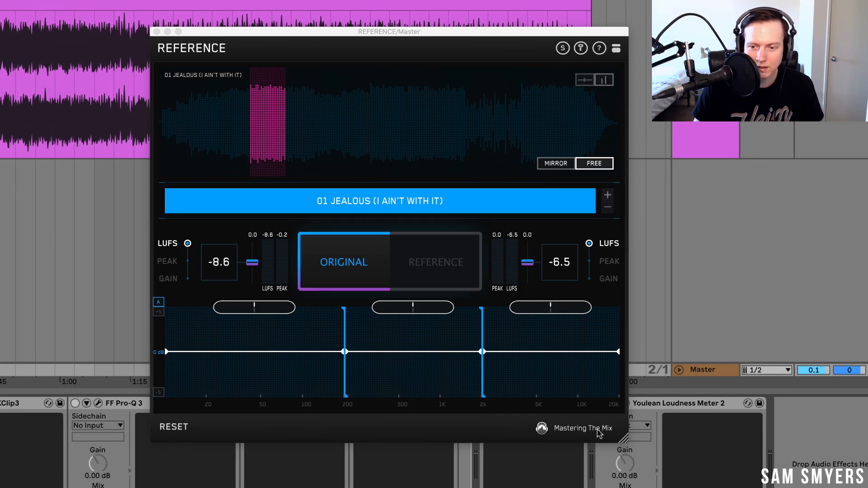
left_click(344, 254)
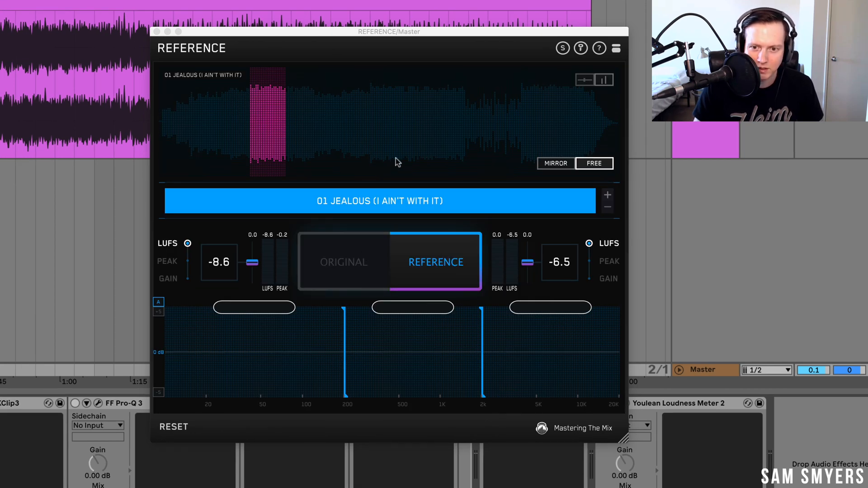
left_click(361, 263)
left_click(440, 255)
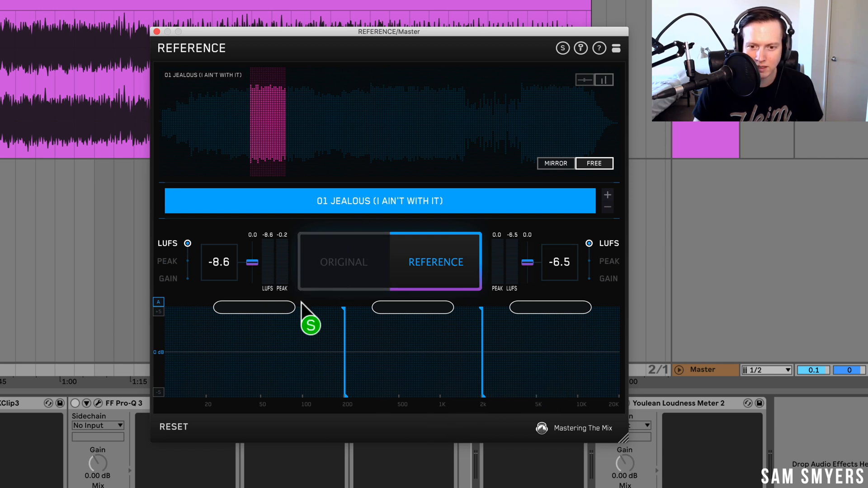
left_click(353, 279)
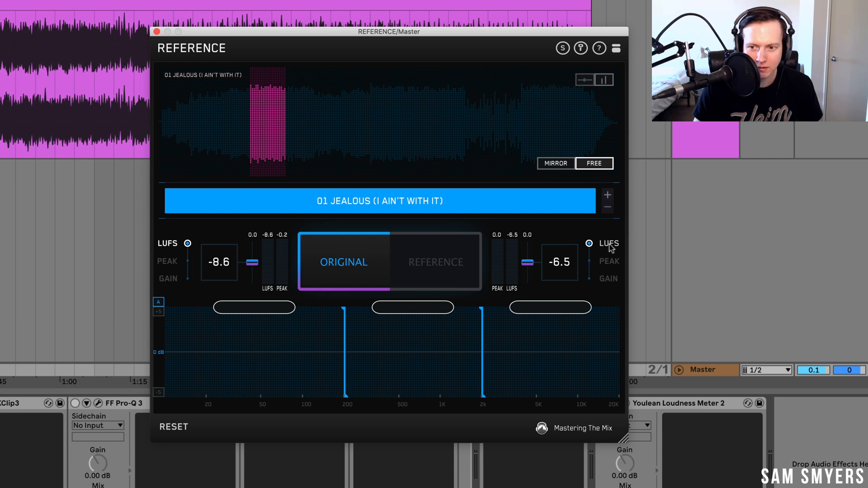
left_click(430, 266)
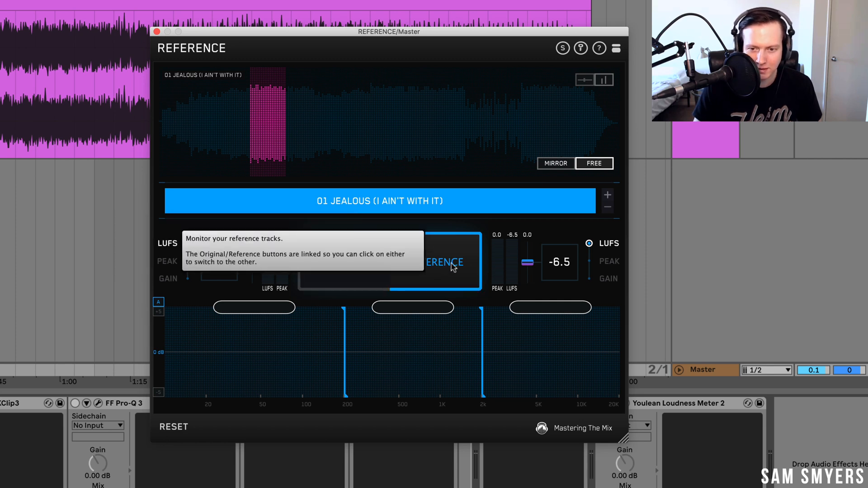
left_click(379, 281)
left_click(390, 273)
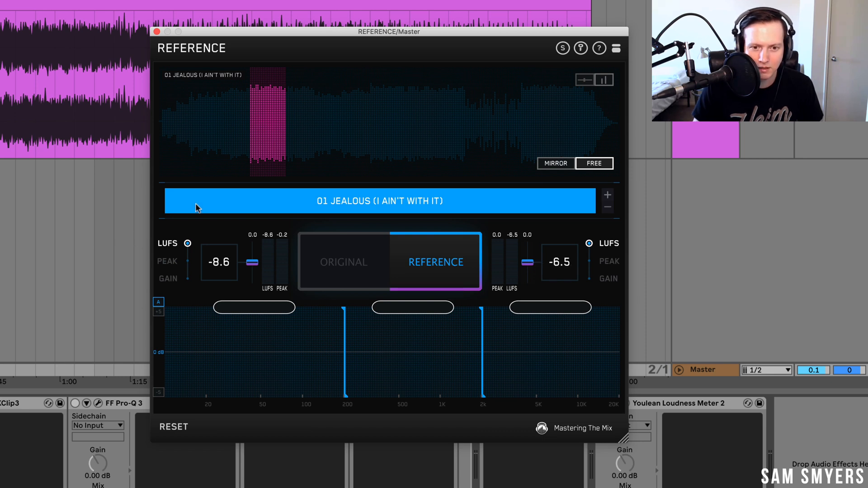
- Select Original in the REFERENCE plugin, play the track briefly, and close the plugin window
left_click_drag(236, 39, 277, 4)
left_click(397, 216)
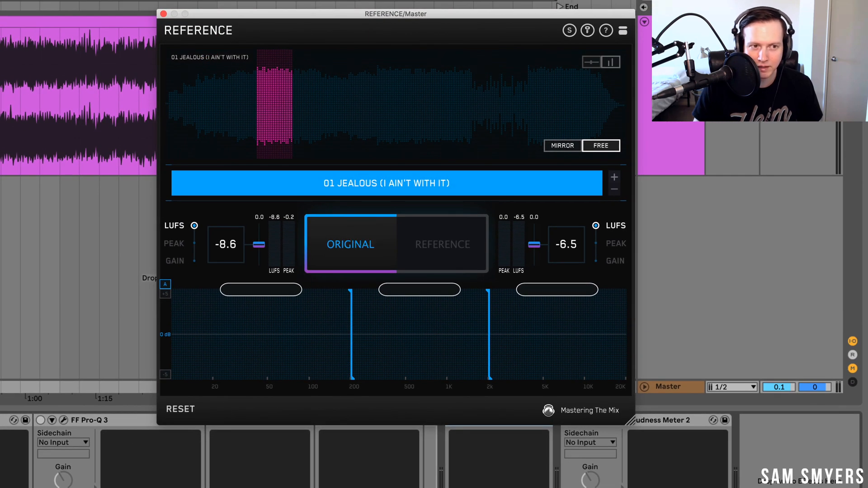
key("space")
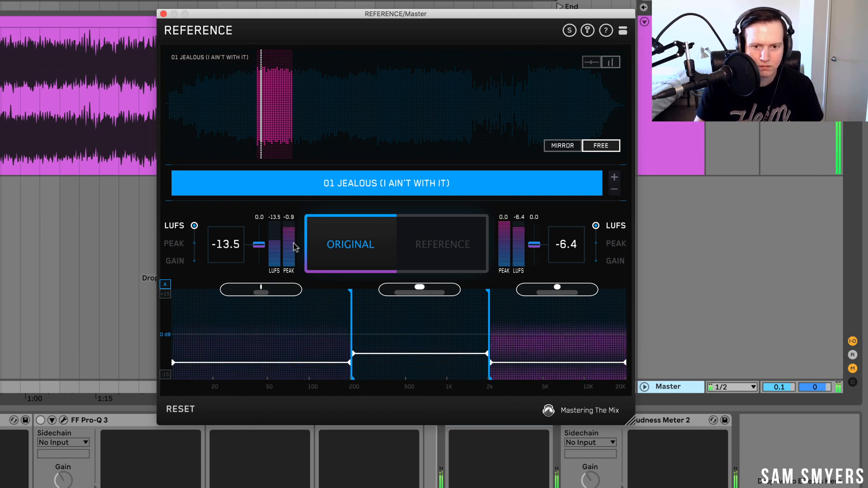
key("space")
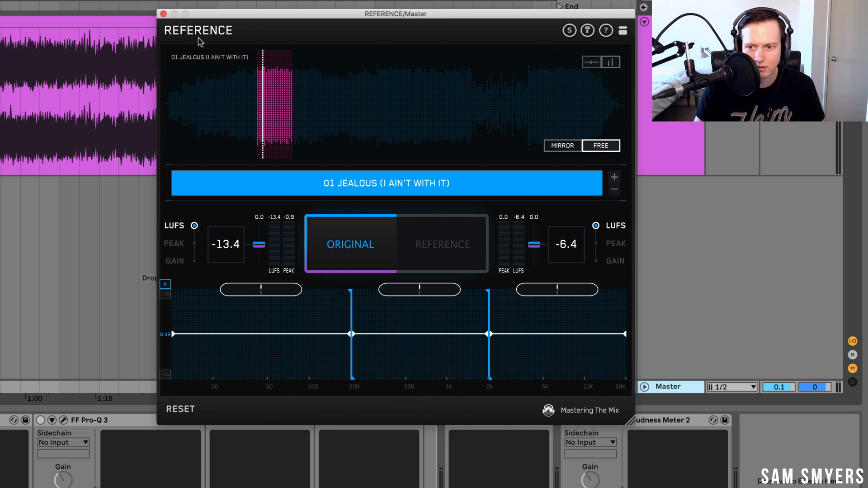
left_click(163, 14)
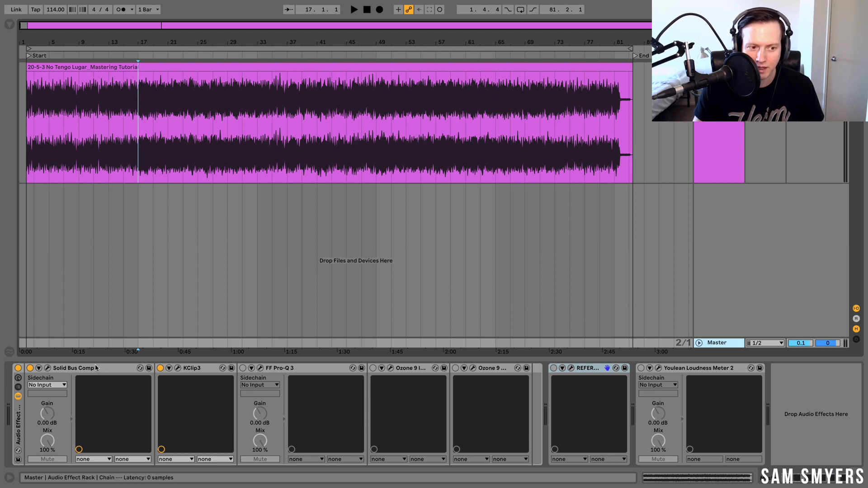
- Open the Solid Bus Comp editor and switch off the KClip3 device
left_click(79, 371)
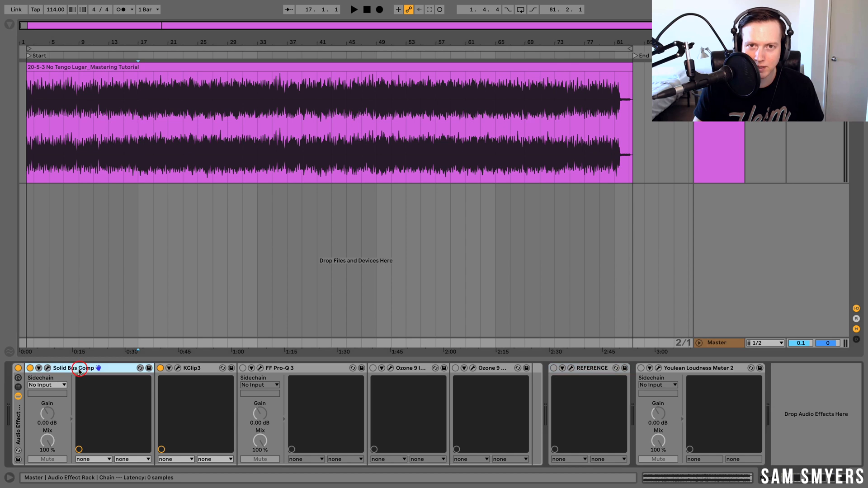
left_click(204, 372)
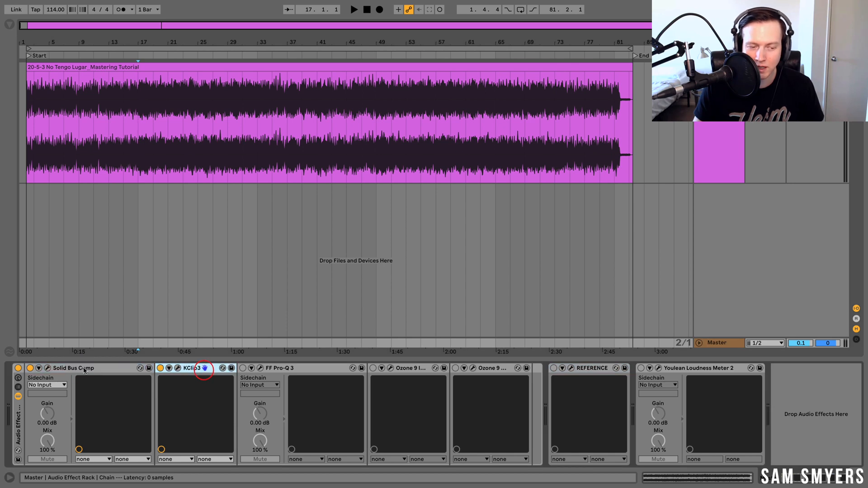
left_click(47, 369)
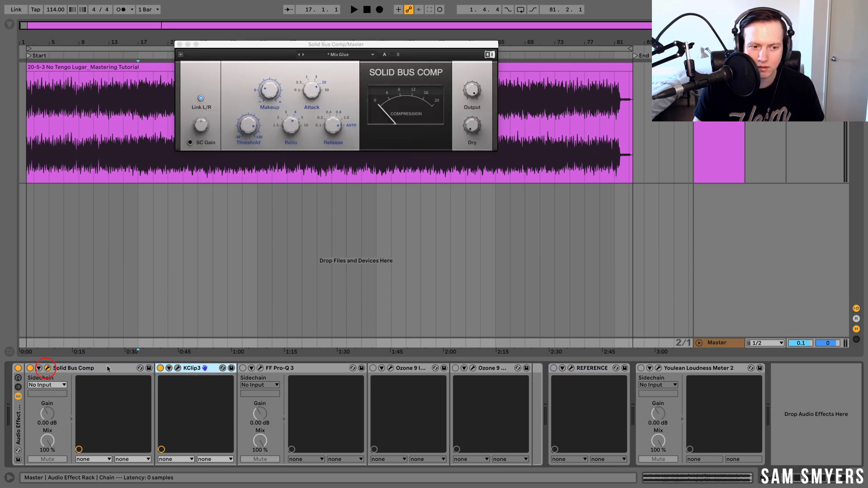
left_click(160, 368)
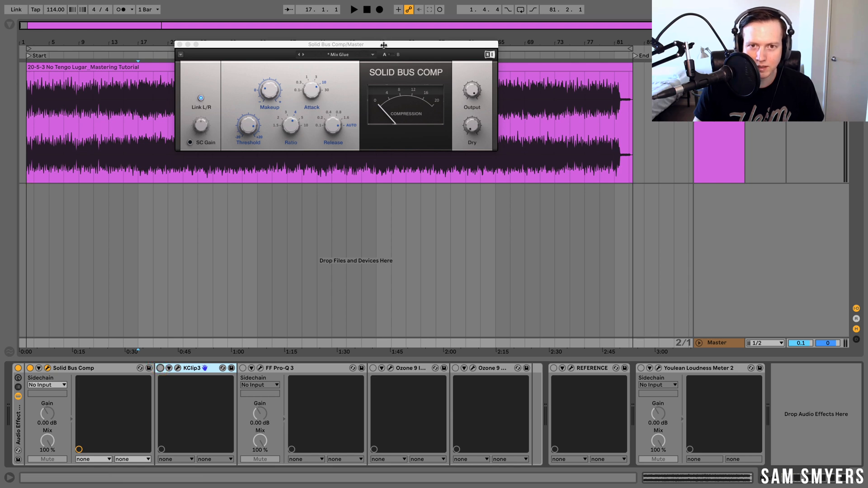
- Review the Solid Bus Comp preset list with Mix Glue loaded
left_click_drag(387, 43, 476, 67)
left_click(452, 80)
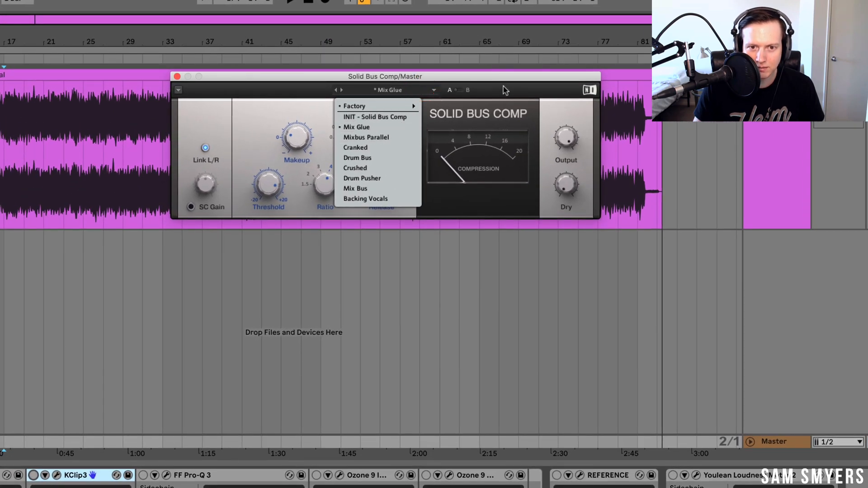
left_click(504, 87)
- Play the track from the start and turn the Solid Bus Comp threshold down to 12.5 dB
left_click_drag(273, 188, 275, 191)
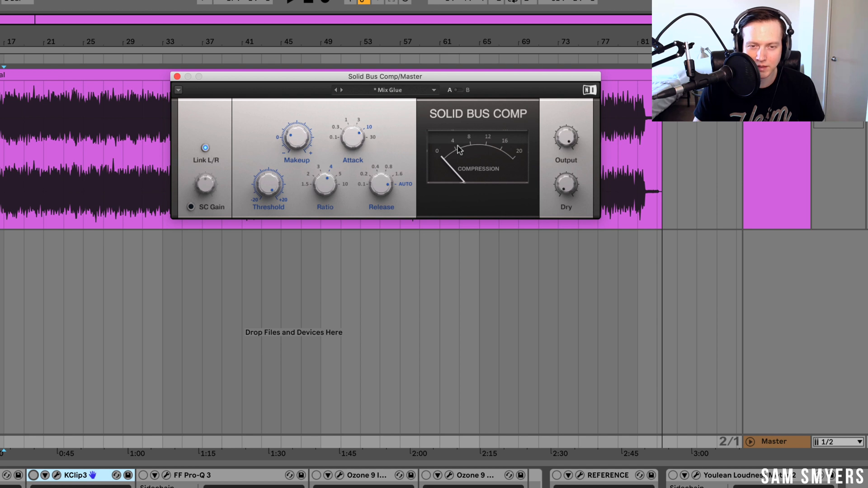
left_click(3, 183)
key("space")
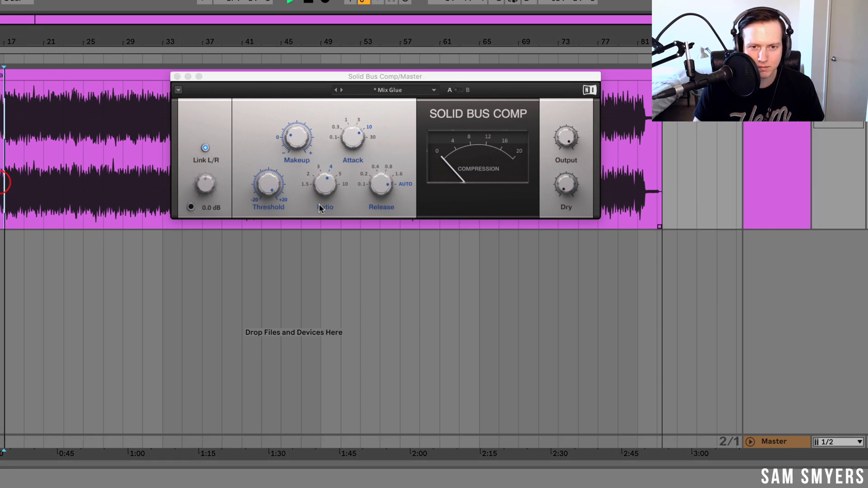
left_click_drag(267, 189, 268, 210)
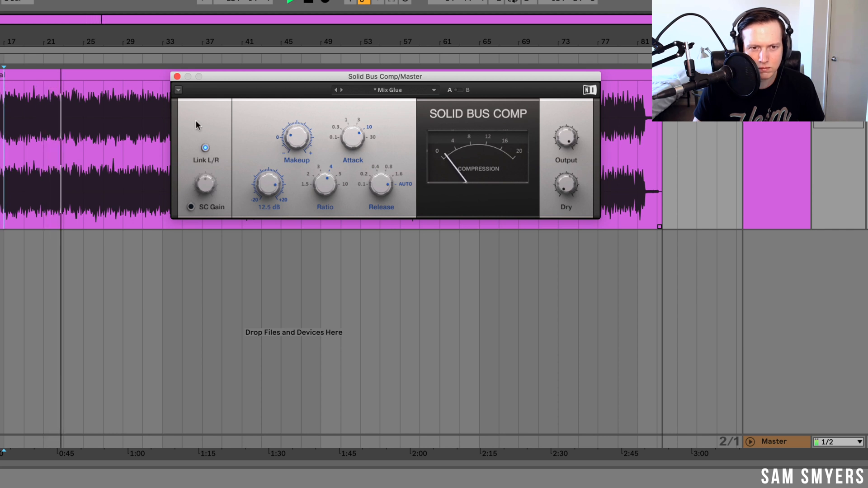
key("space")
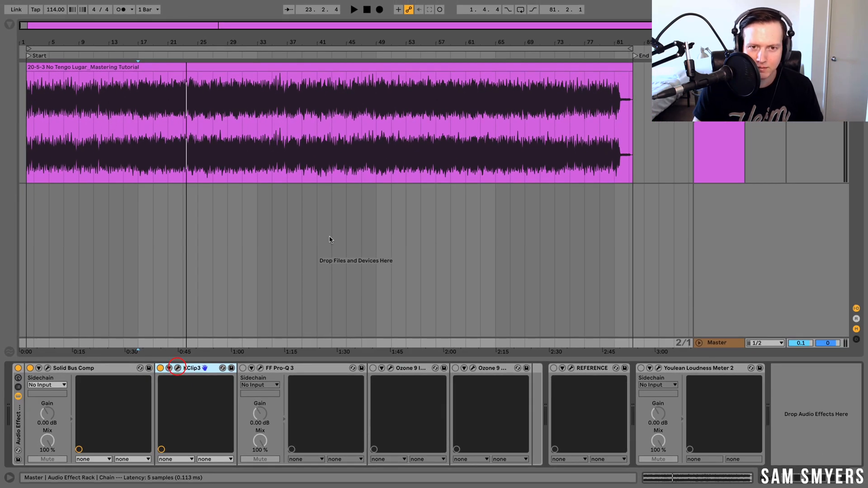
- Open KClip3 and compare it switched on and bypassed during playback, then close its window
left_click(178, 368)
left_click_drag(474, 70, 314, 36)
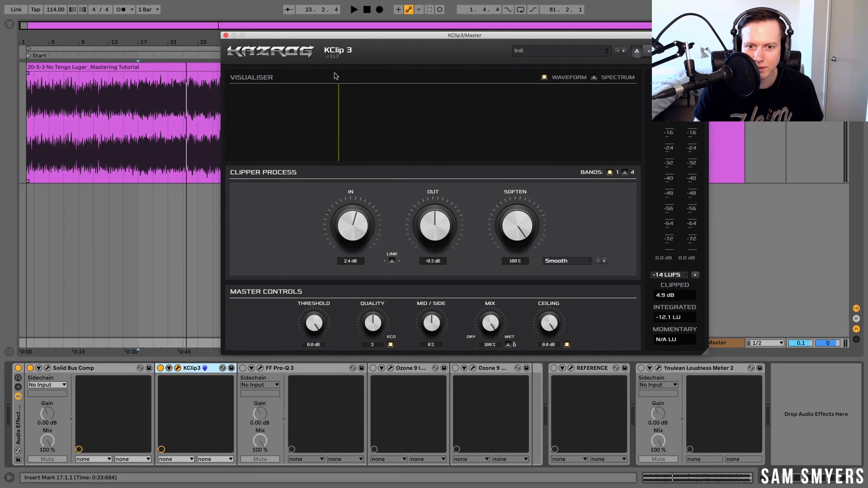
key("space")
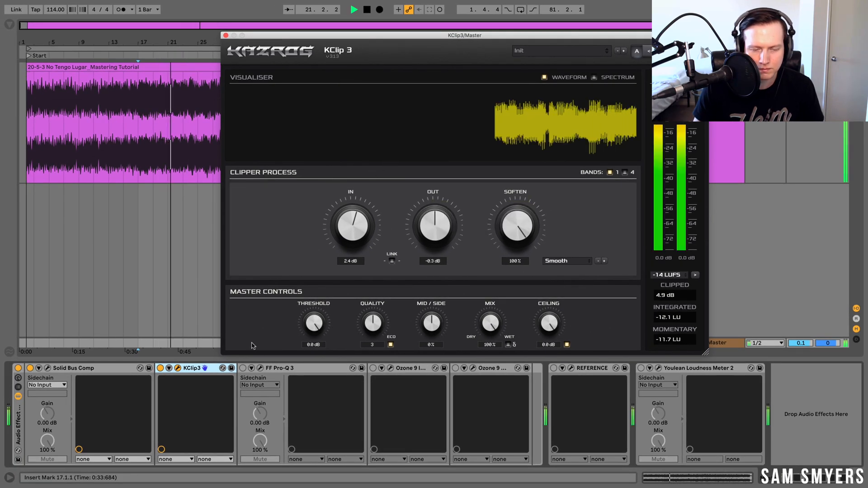
left_click(160, 368)
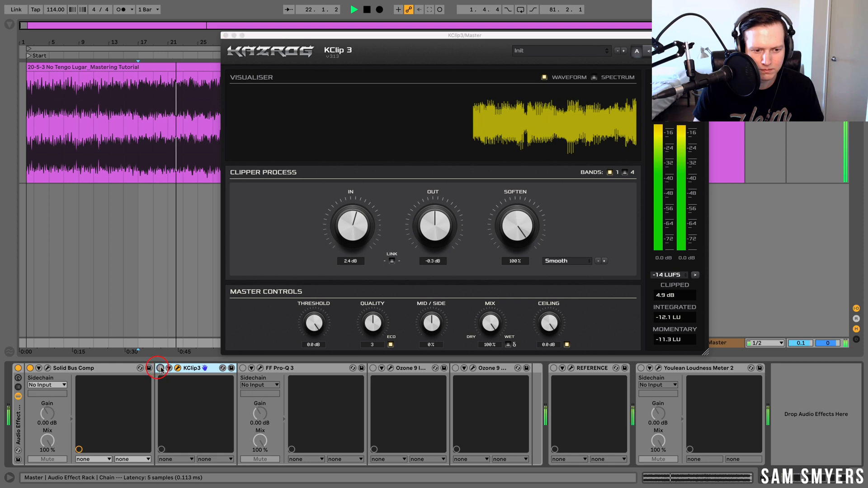
left_click(161, 369)
left_click(161, 369)
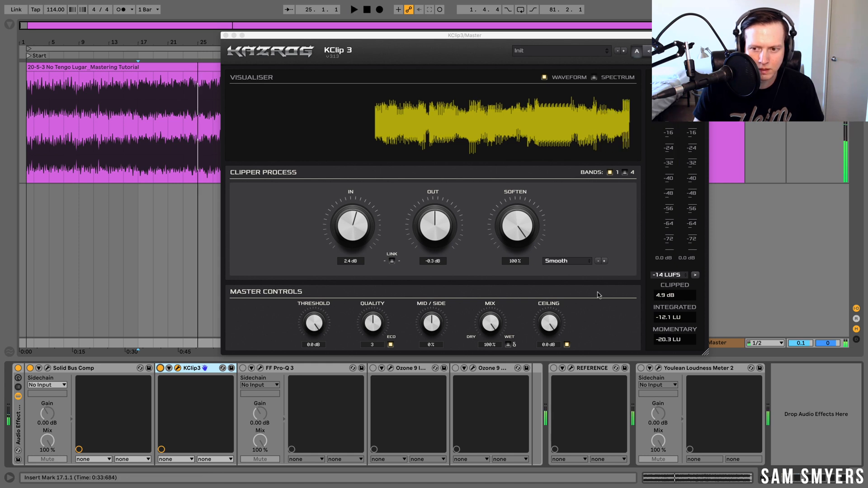
key("space")
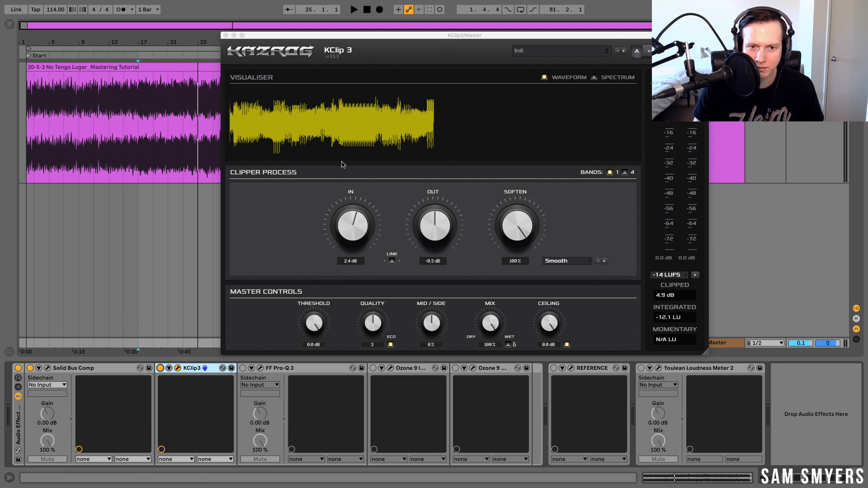
left_click(228, 36)
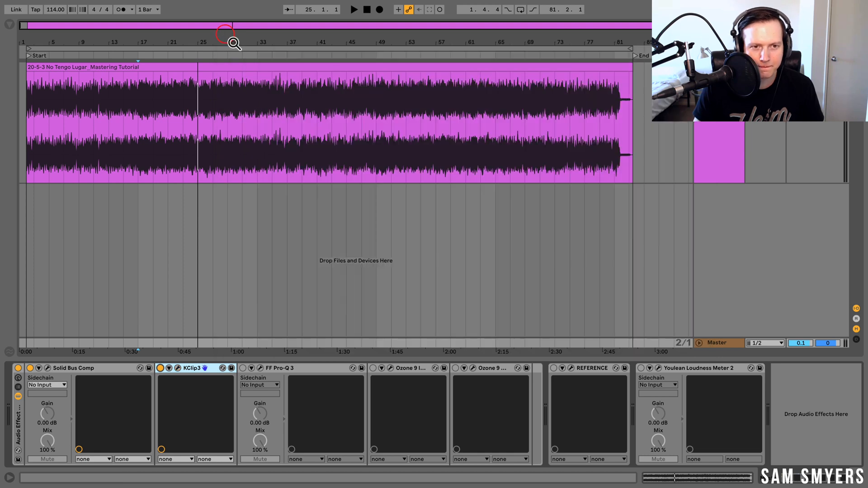
- Switch on the FF Pro-Q 3 device and open its editor
left_click(312, 369)
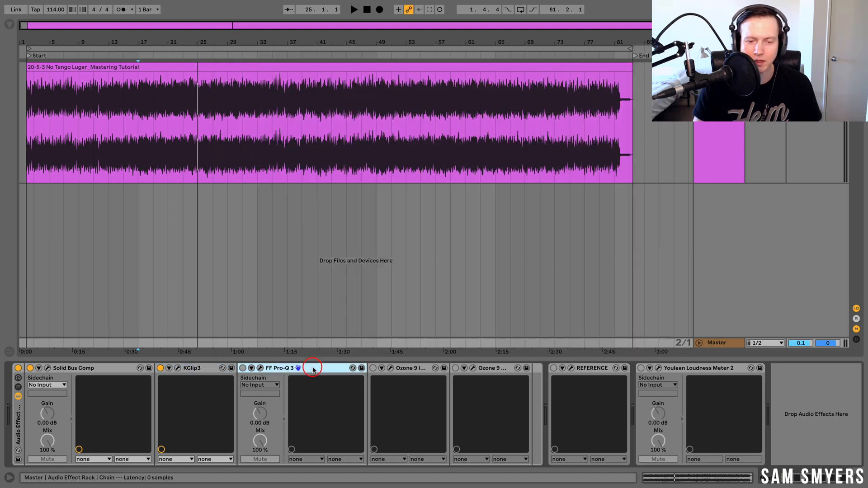
left_click(242, 369)
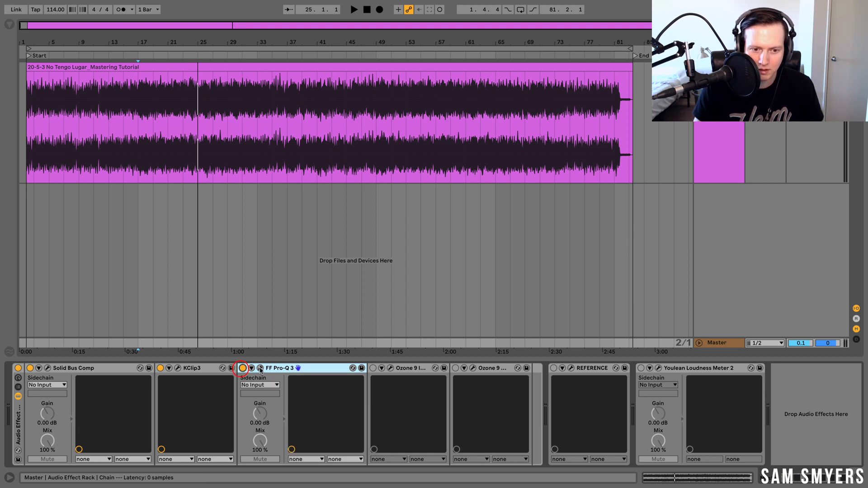
left_click(261, 368)
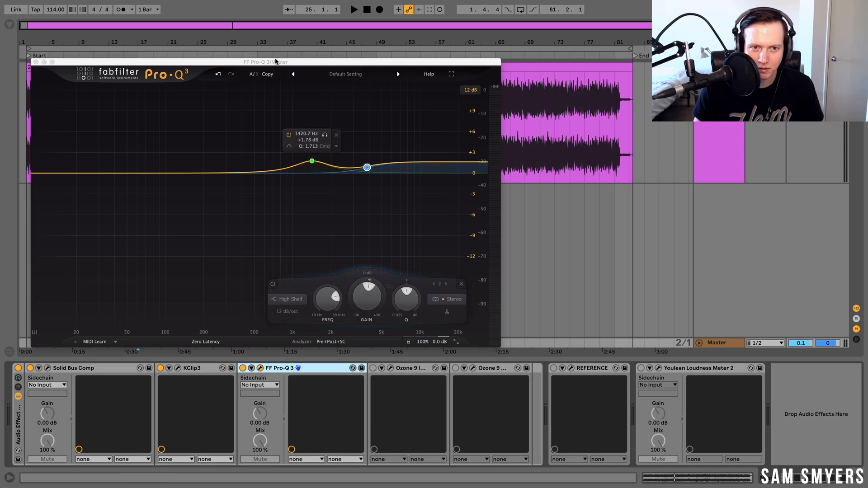
left_click_drag(275, 61, 428, 56)
- Add an EQ band point near 80 Hz at 0 dB in Pro-Q 3
left_click_drag(298, 162, 306, 131)
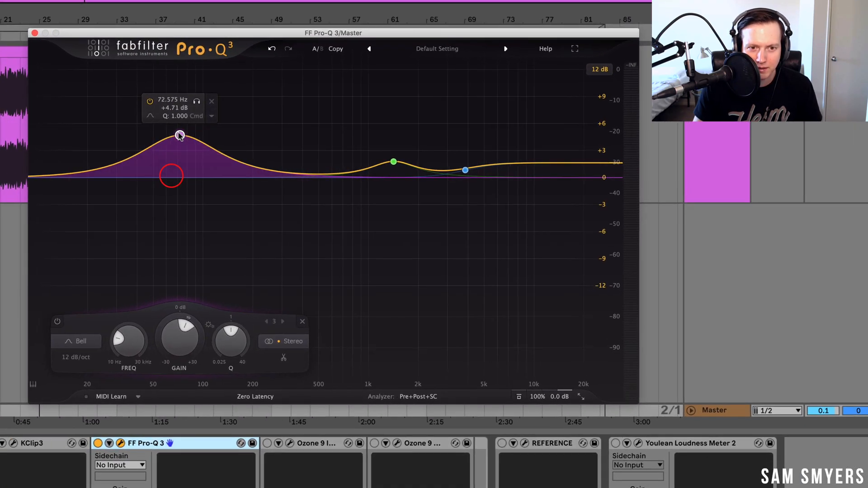
left_click_drag(180, 136, 187, 177)
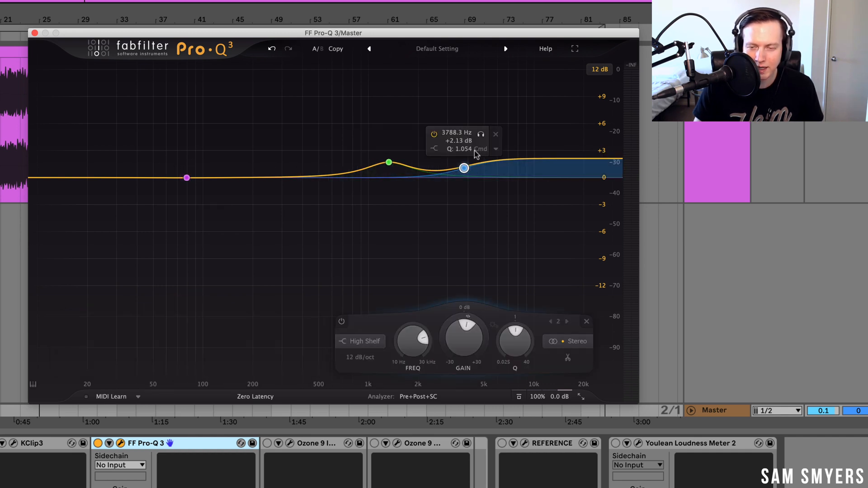
- Play the track and compare Pro-Q 3 switched on and bypassed
key("space")
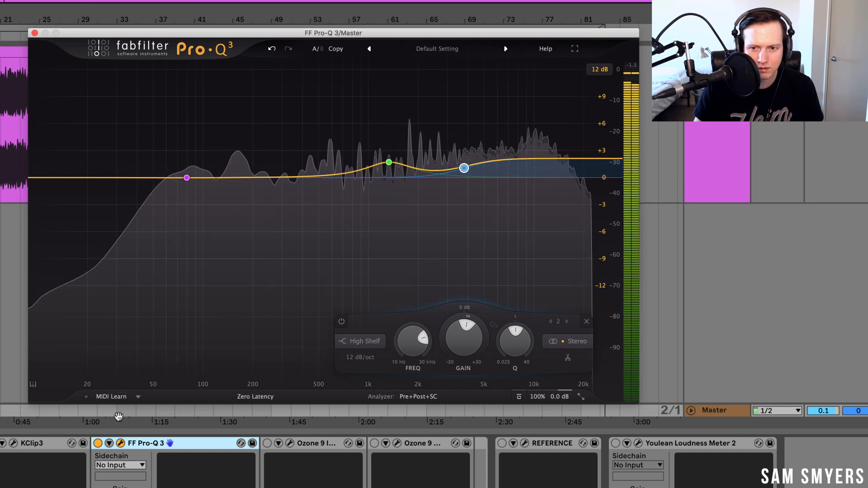
left_click(97, 444)
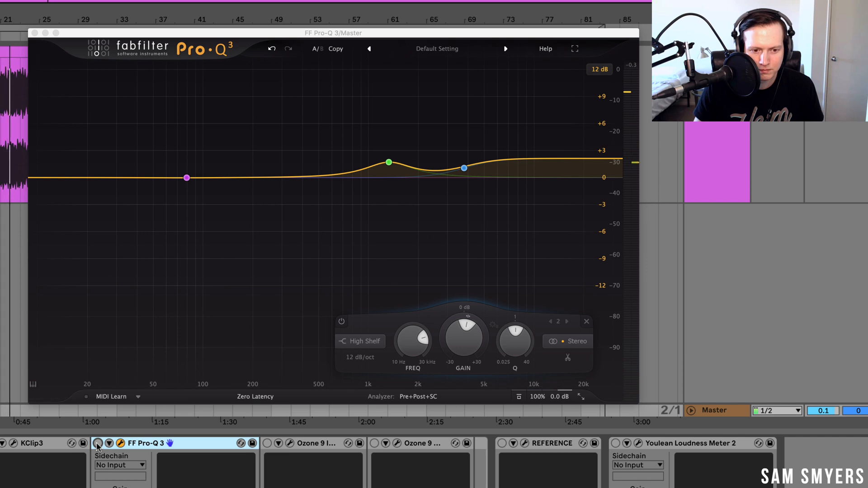
left_click(98, 445)
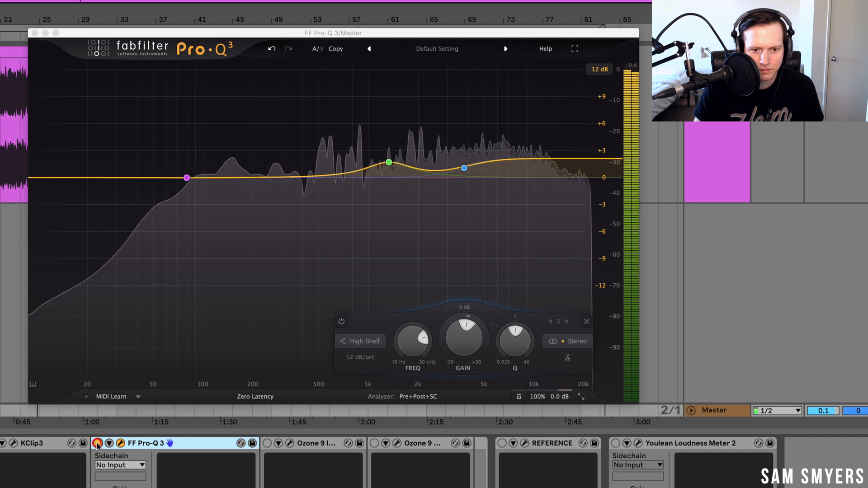
left_click(97, 444)
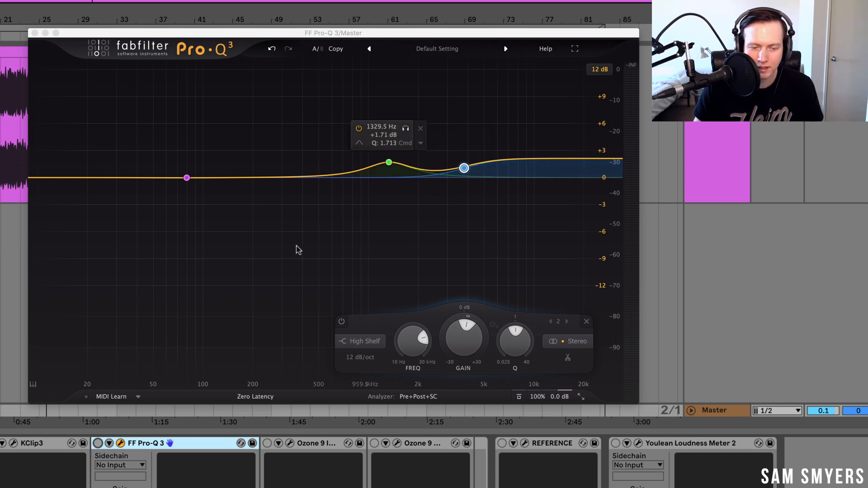
- Switch on the first Ozone 9 device in the master chain
left_click(372, 369)
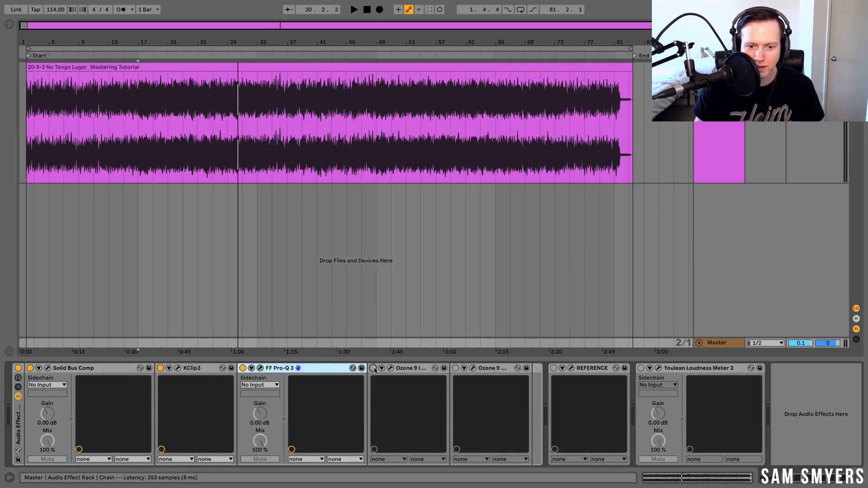
left_click(373, 369)
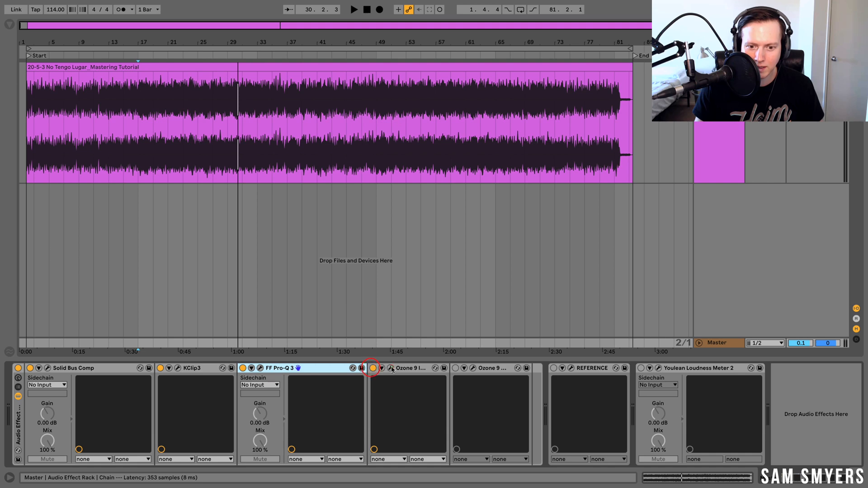
- Open the first Ozone 9 device's Imager editor and audition the track with playback
left_click(391, 368)
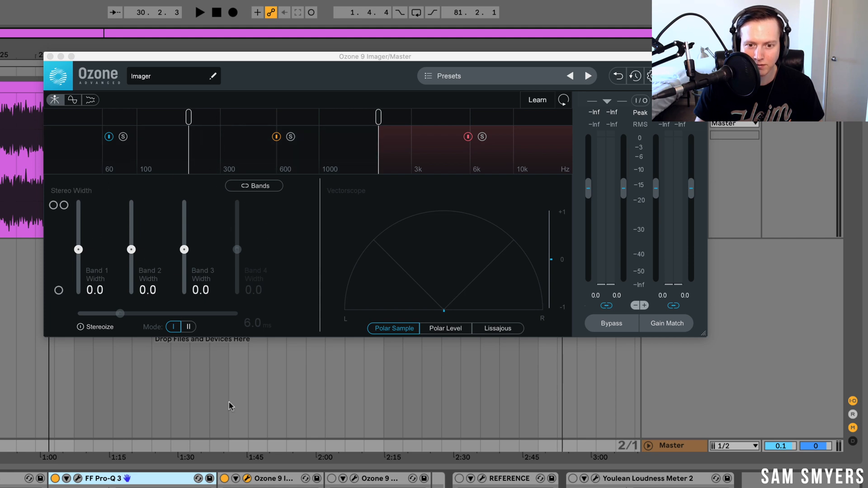
key("space")
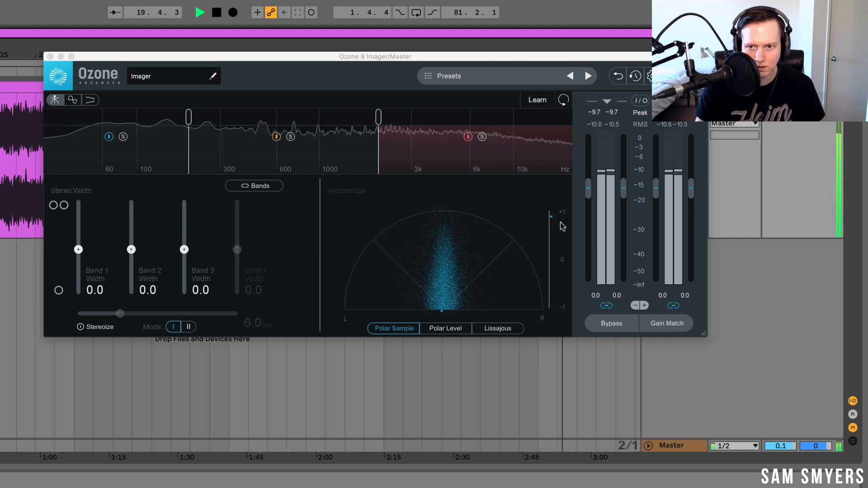
key("space")
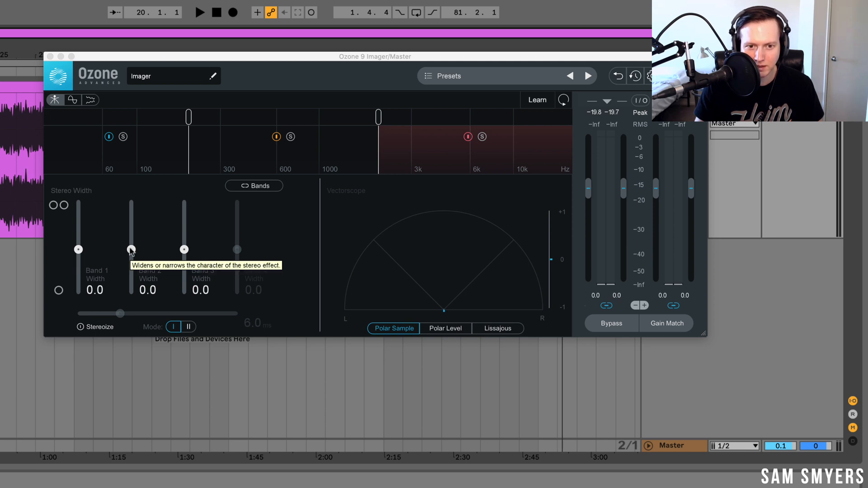
key("space")
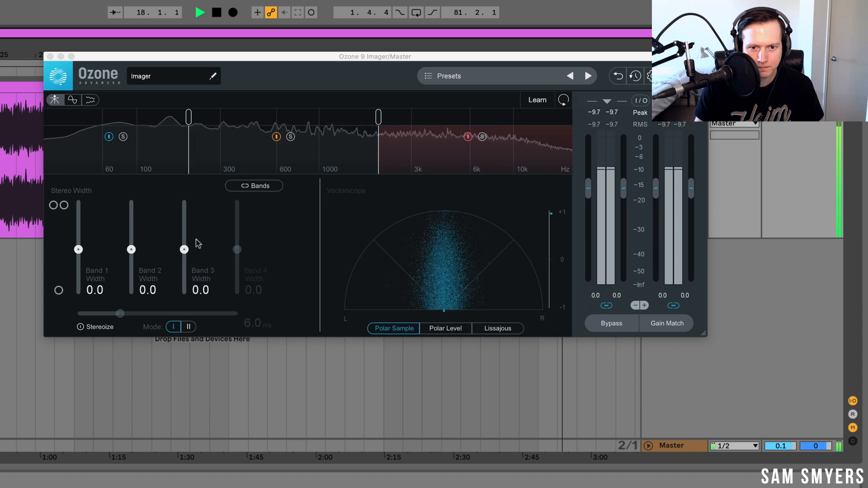
- In the Imager, widen band 3 to 36.7 and band 2 to 27.8, and narrow band 1 to -17.7
left_click_drag(187, 252, 191, 235)
left_click_drag(130, 254, 141, 236)
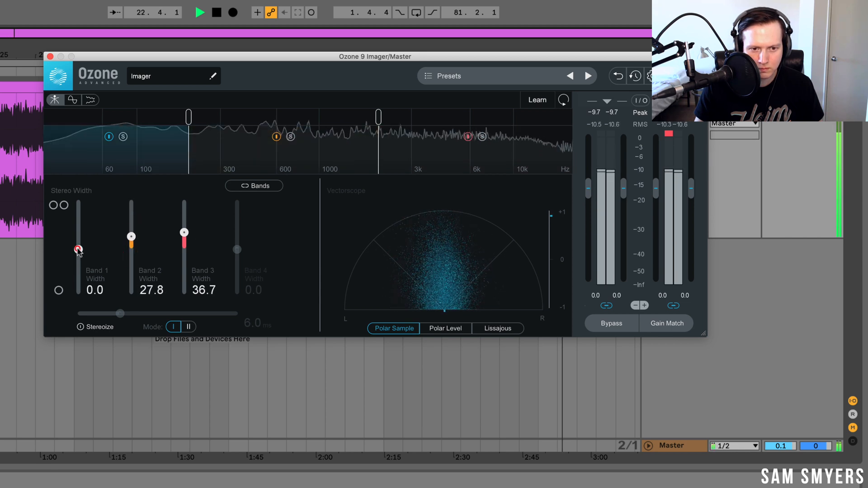
mouse_move(78, 250)
left_mouse_down()
mouse_move(67, 309)
mouse_move(84, 261)
left_mouse_up()
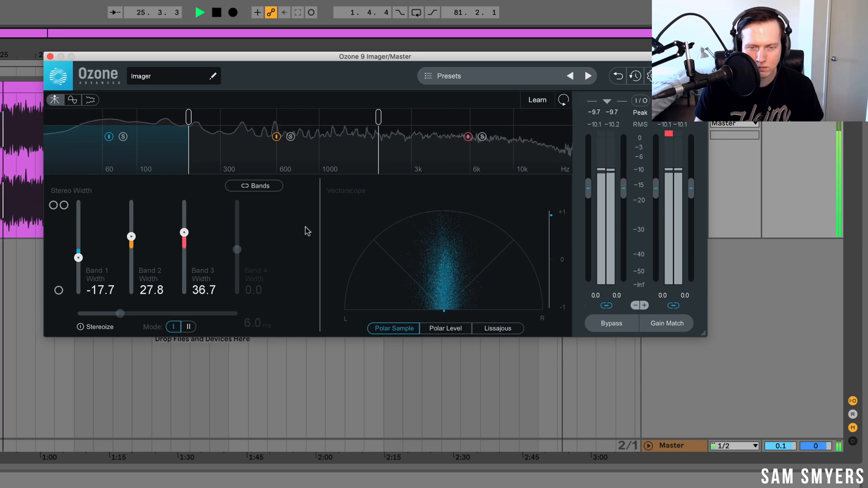
- Audition the Imager's mid and high bands in solo and reduce band 3 width to 35.4
left_click(291, 137)
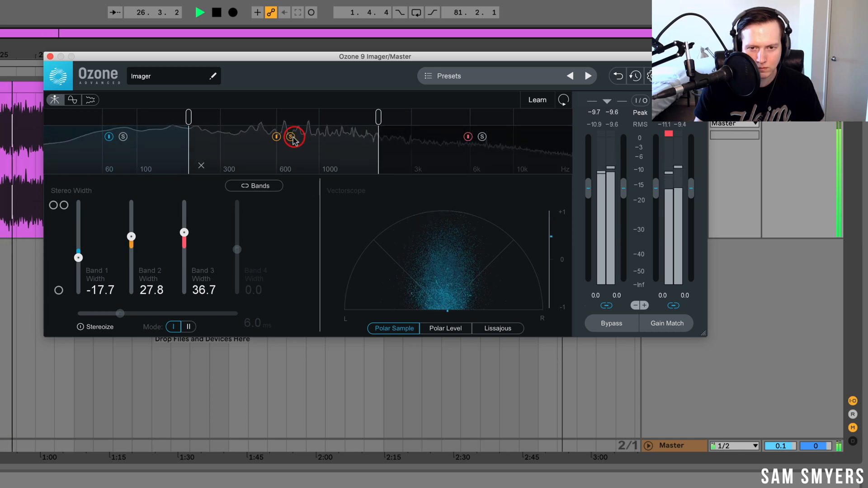
left_click(293, 137)
left_click(479, 135)
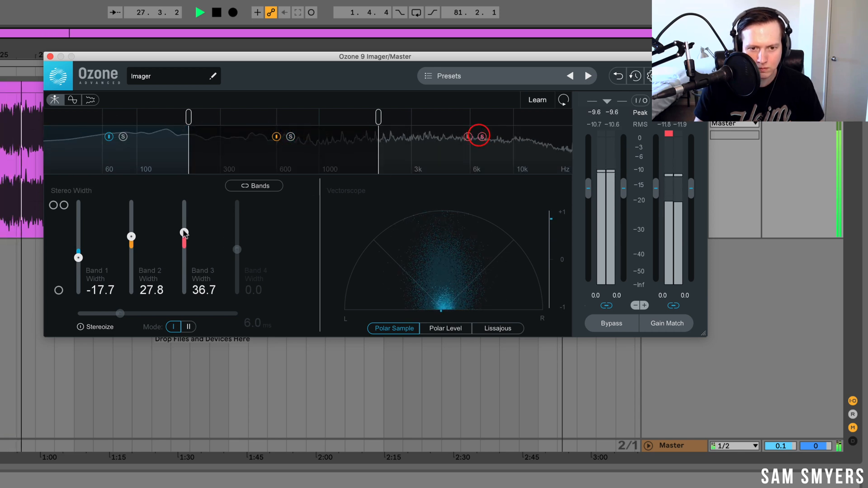
mouse_move(184, 232)
left_mouse_down()
mouse_move(185, 208)
mouse_move(192, 233)
left_mouse_up()
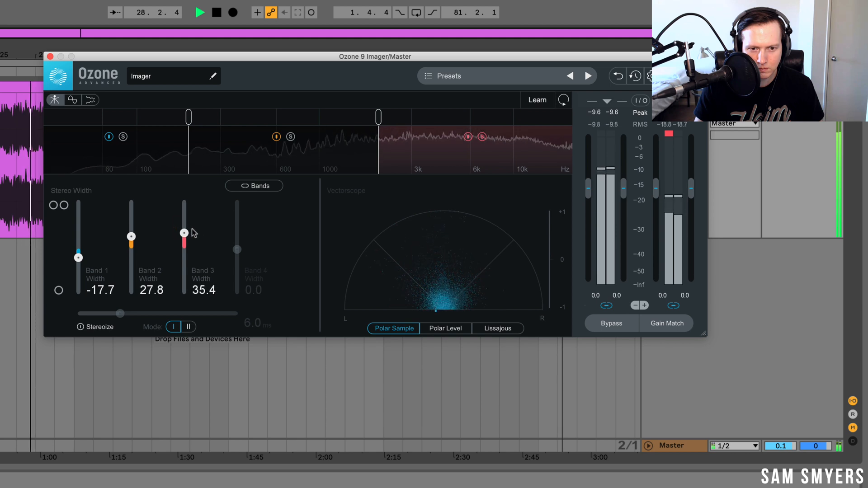
left_click(482, 136)
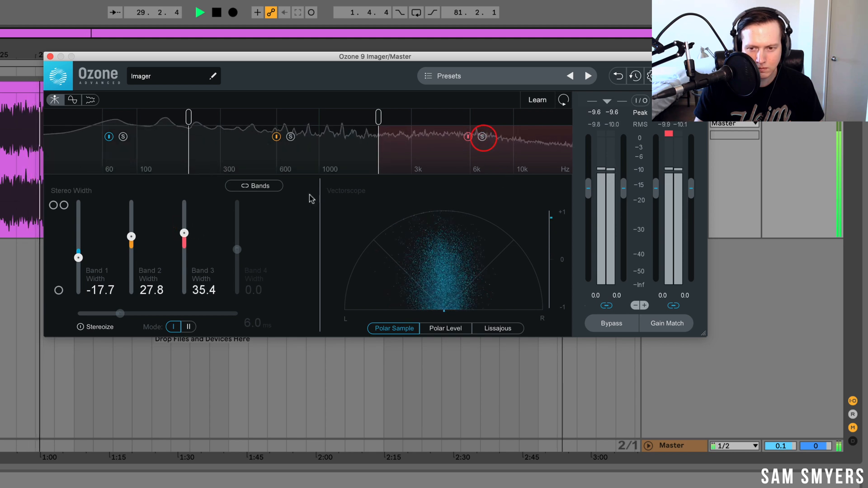
- Set Imager band 2 width to 26.6 and compare the Imager device switched off and on
left_click_drag(131, 237, 131, 237)
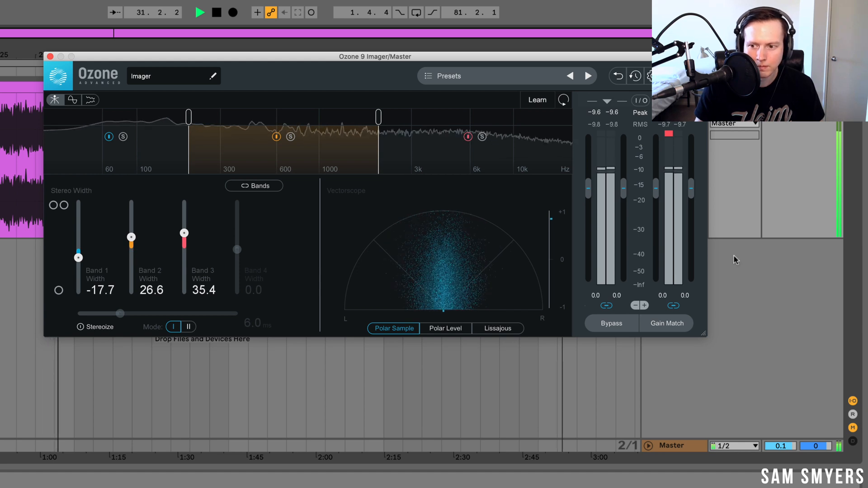
left_click(667, 446)
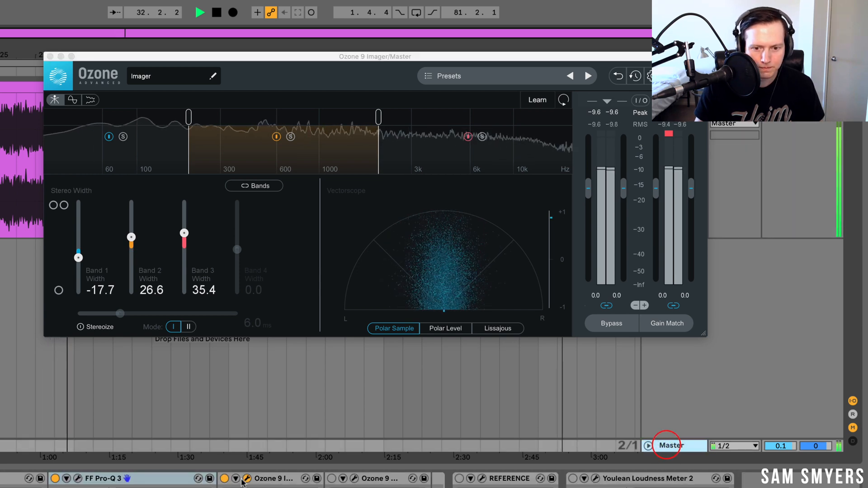
left_click(224, 479)
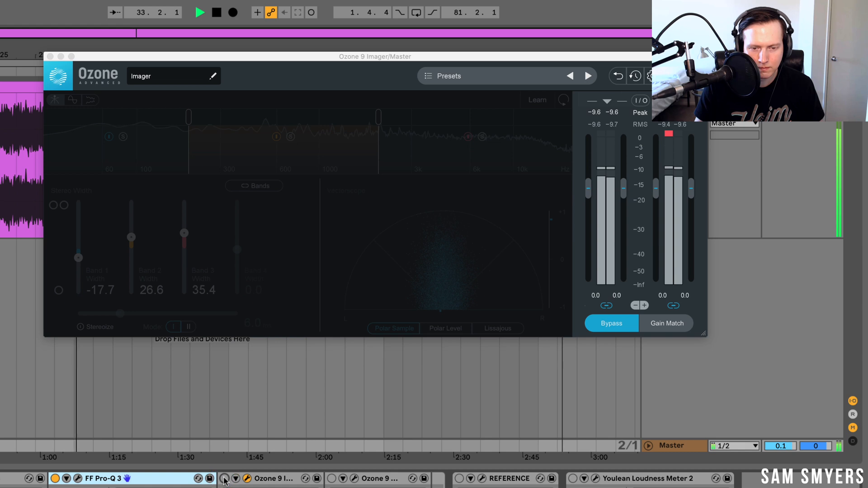
left_click(225, 478)
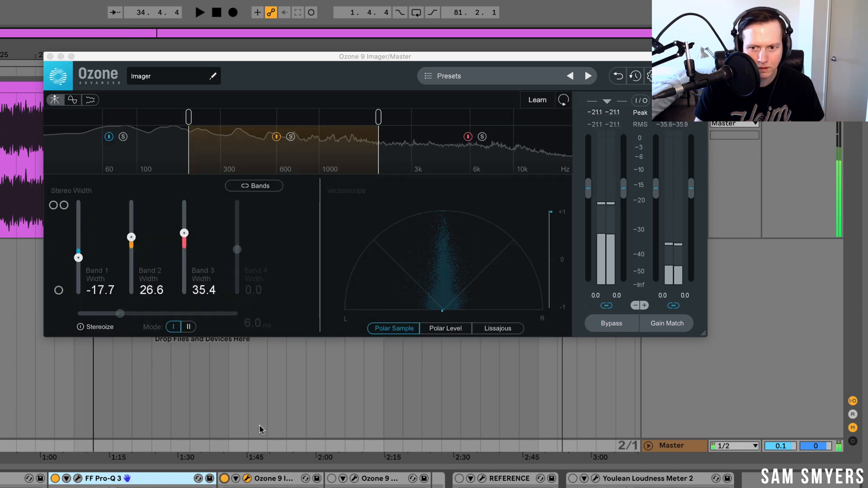
- Stop playback, readjust Imager band 1 width to -17.7, and close the Imager editor
left_click(207, 234)
key("space")
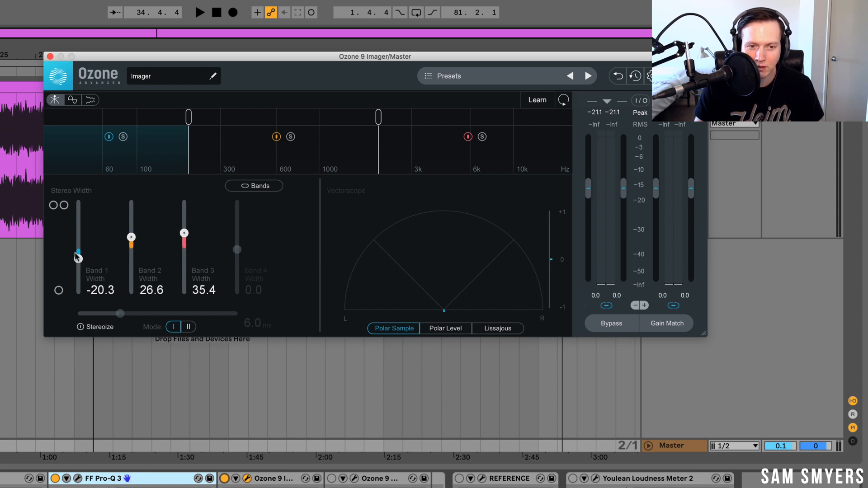
mouse_move(79, 259)
left_mouse_down()
mouse_move(79, 251)
mouse_move(79, 262)
left_mouse_up()
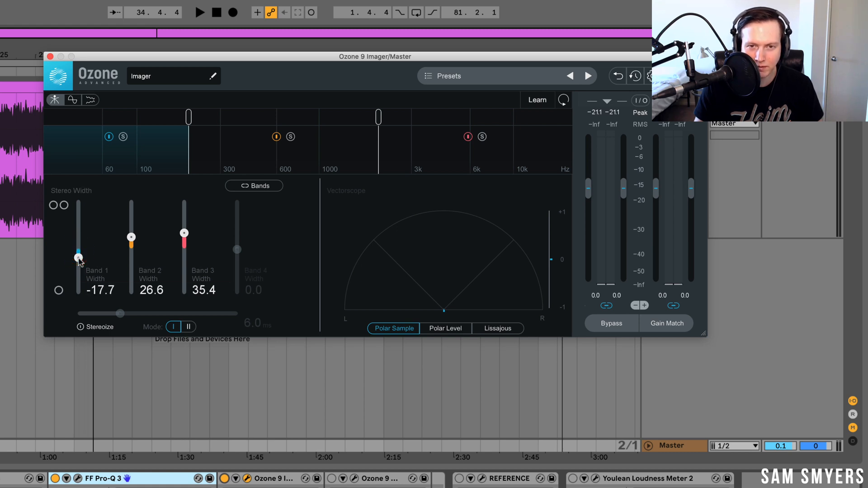
left_click(50, 57)
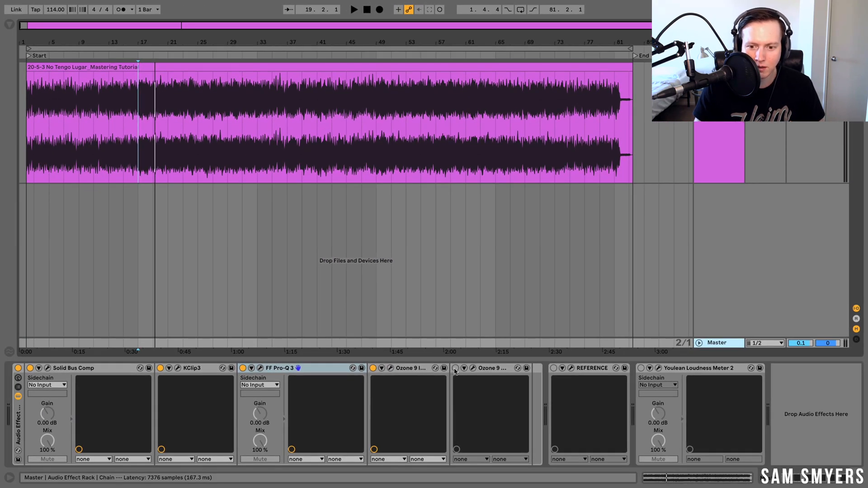
- Switch on the second Ozone 9 device, open its Maximizer, and set the IRC III style to Clipping
left_click(456, 368)
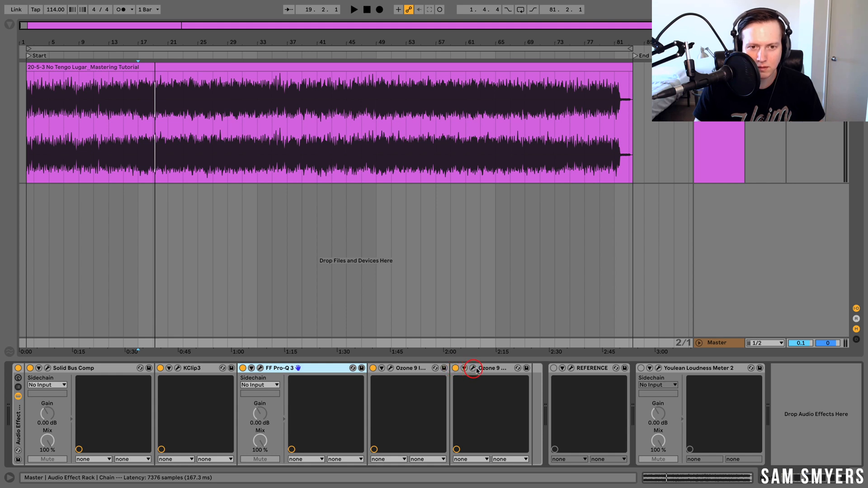
left_click(473, 369)
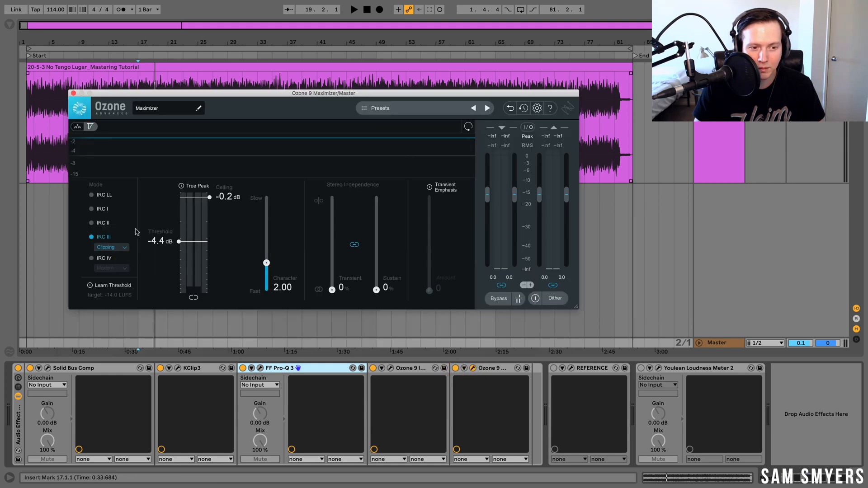
left_click(124, 247)
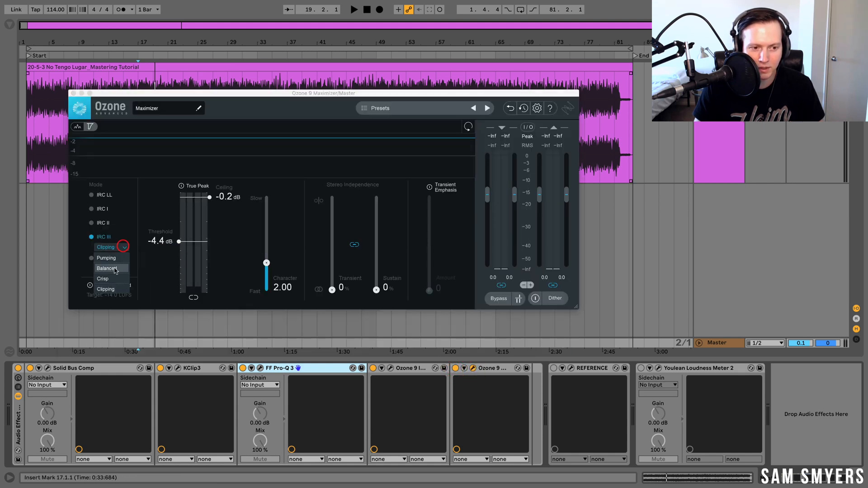
left_click(113, 289)
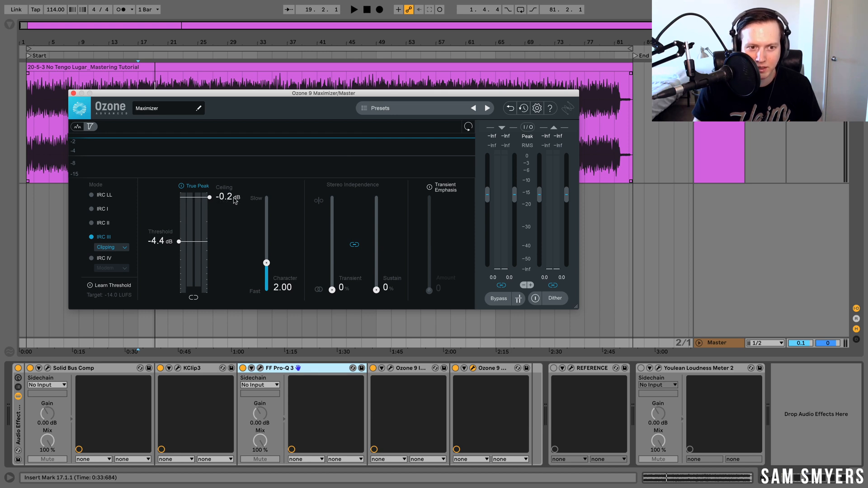
- Set the Maximizer threshold to -2.5 dB, then switch on and open Youlean Loudness Meter 2
left_click_drag(192, 247, 190, 231)
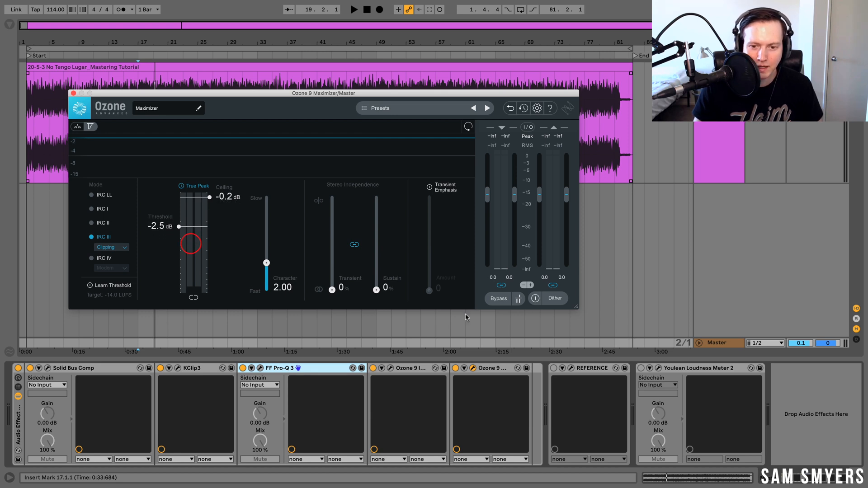
left_click(640, 368)
left_click(659, 368)
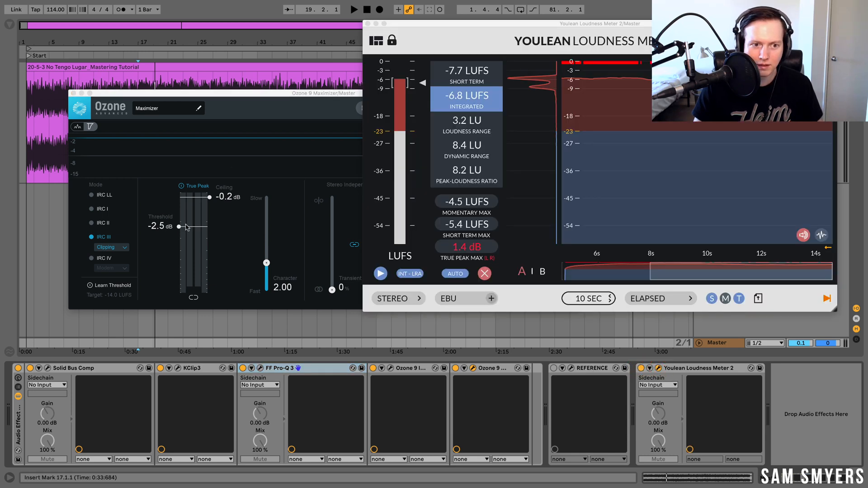
- Reposition the Maximizer window, play the track, and lower the Maximizer threshold to -4.0 dB
mouse_move(194, 230)
left_mouse_down()
mouse_move(194, 220)
mouse_move(197, 233)
left_mouse_up()
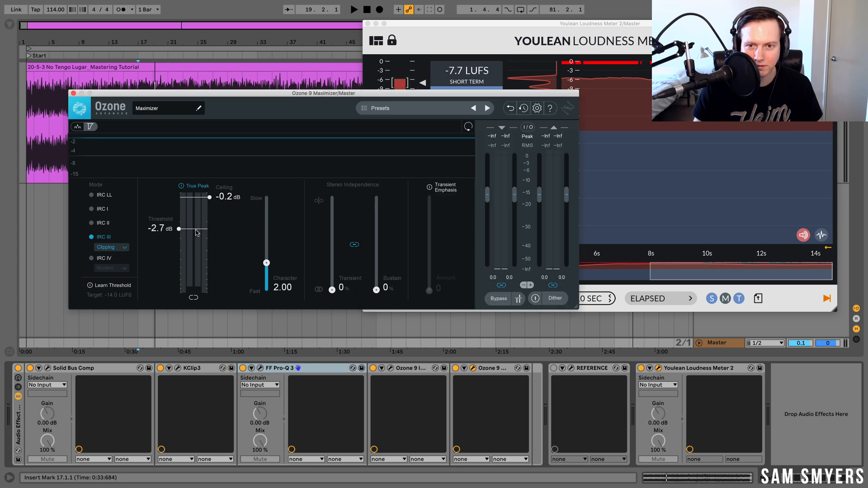
left_click_drag(230, 95, 243, 189)
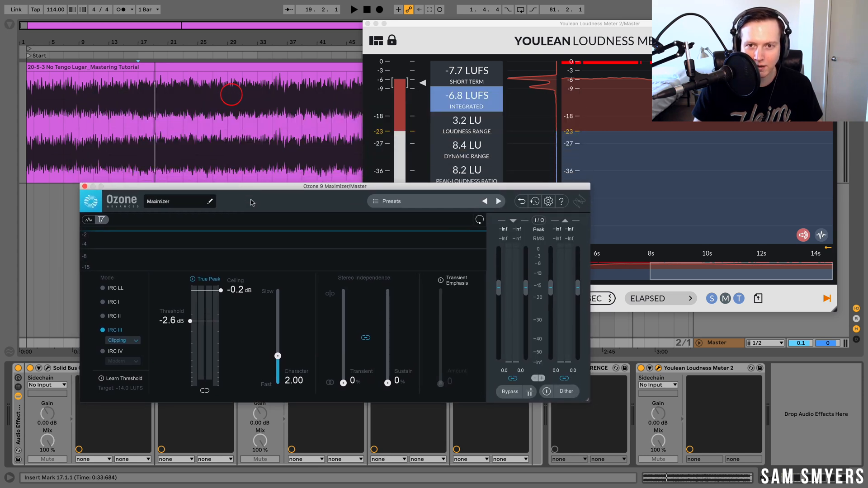
key("space")
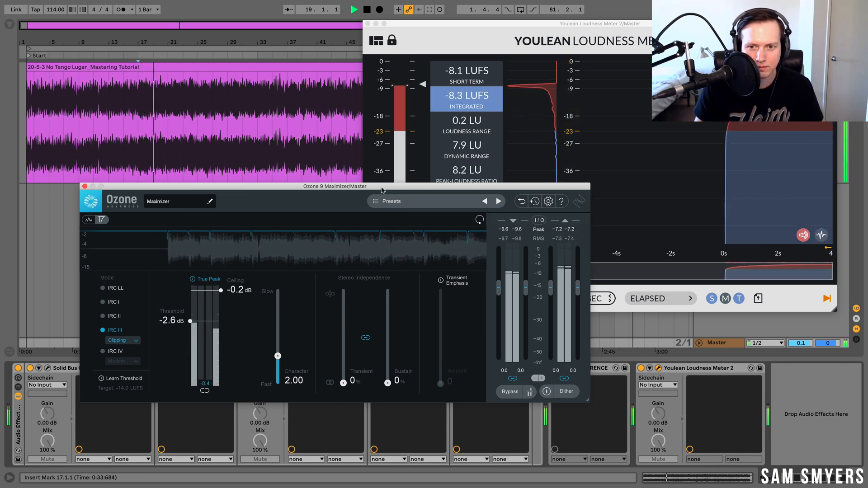
left_click_drag(202, 321, 212, 336)
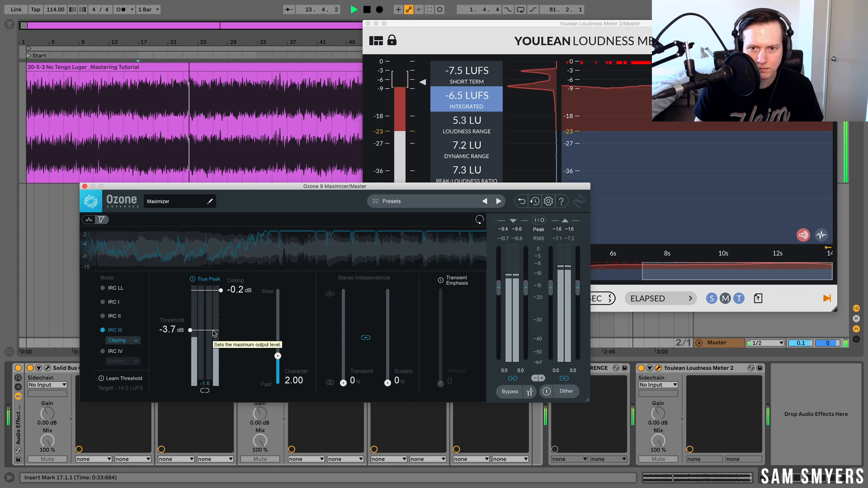
left_click_drag(214, 333, 214, 336)
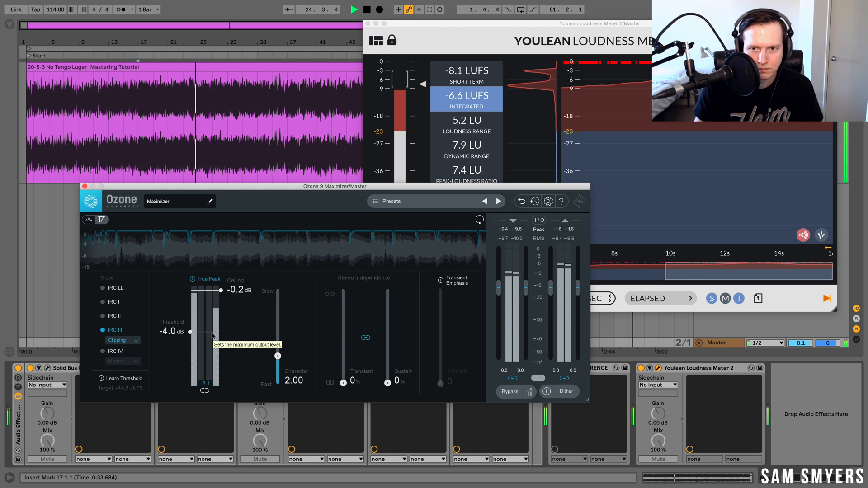
- Reset the loudness meter readings and set the Maximizer threshold to -3.8 dB while listening
left_click(480, 35)
left_click(480, 35)
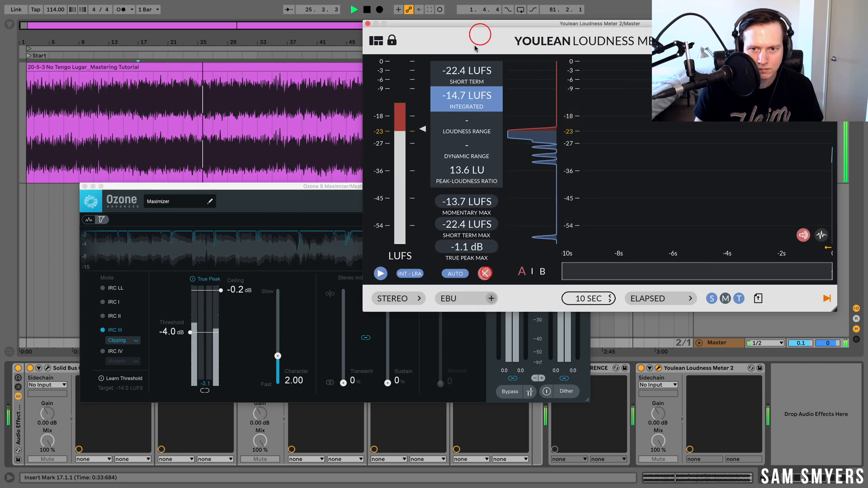
left_click(266, 186)
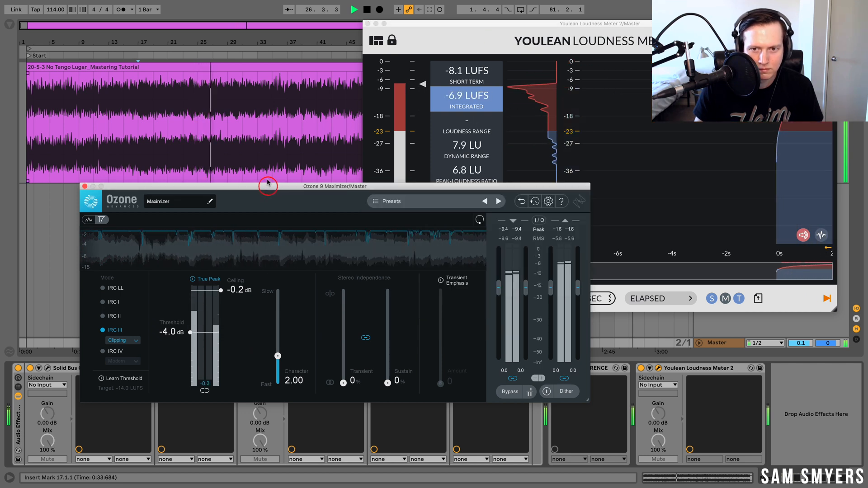
left_click_drag(207, 331, 206, 330)
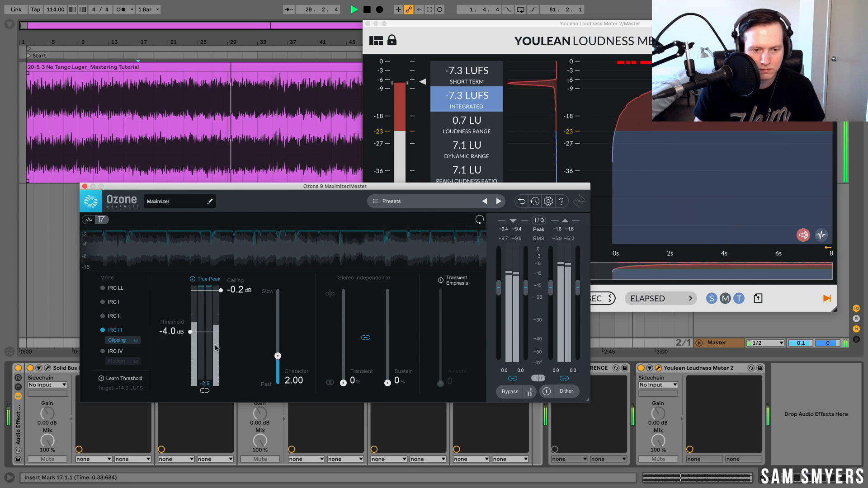
left_click_drag(213, 334, 213, 331)
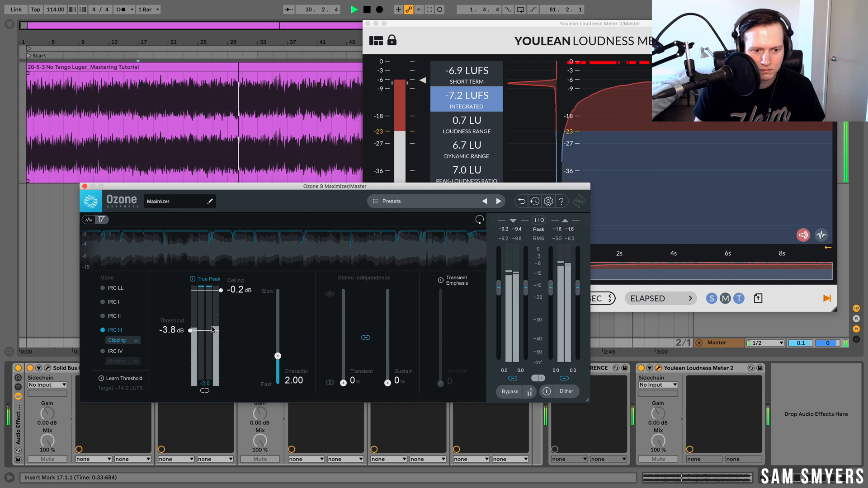
- Close the Maximizer editor and stop playback
left_click(84, 187)
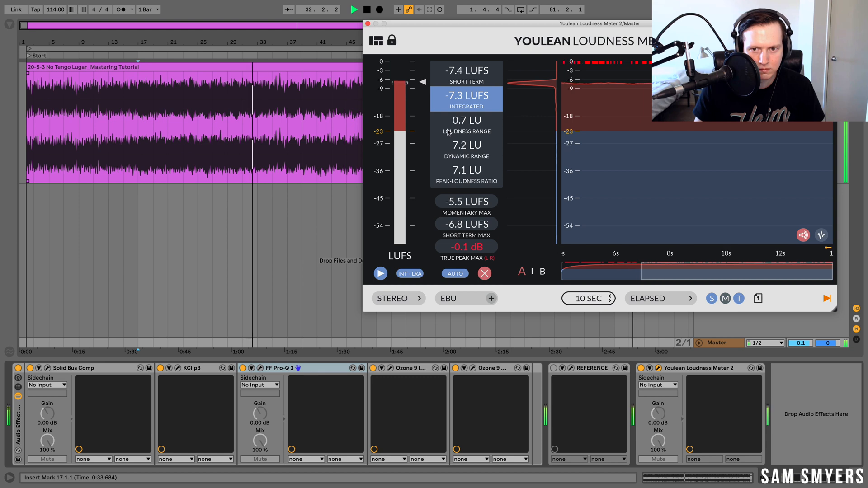
key("space")
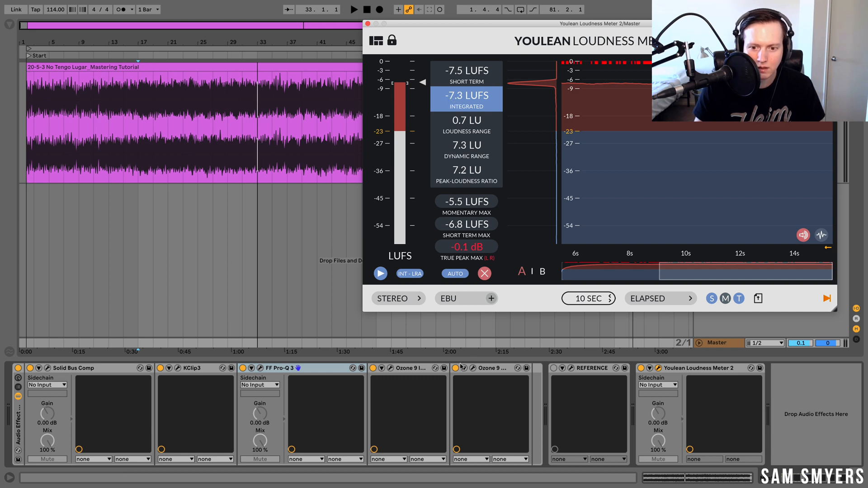
left_click(231, 156)
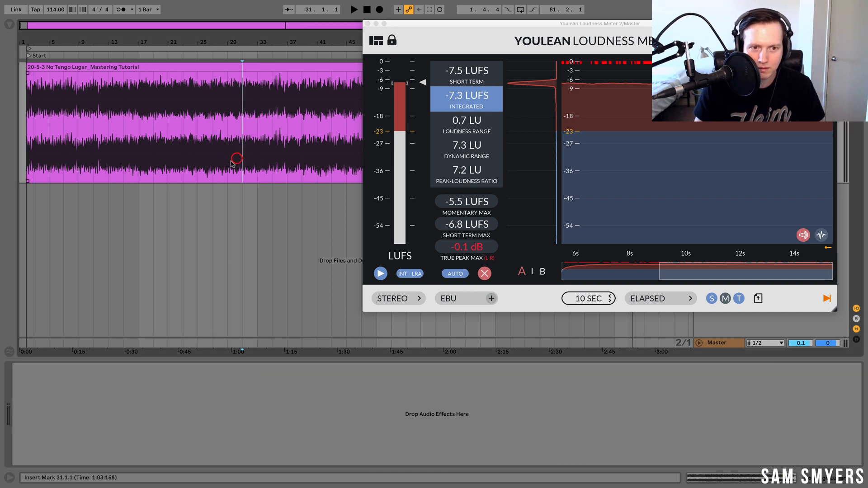
- Show the Master track's device chain, play the track, and A/B the second Ozone 9 device by switching it off and back on
left_click(731, 343)
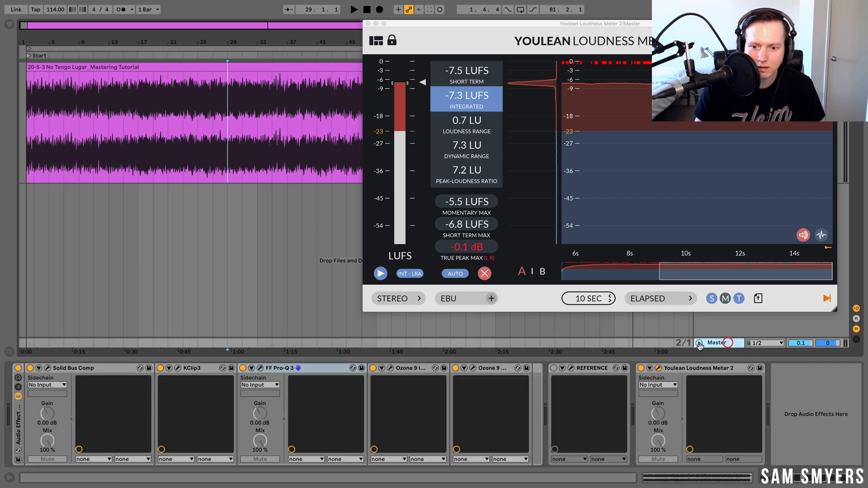
key("space")
left_click(368, 23)
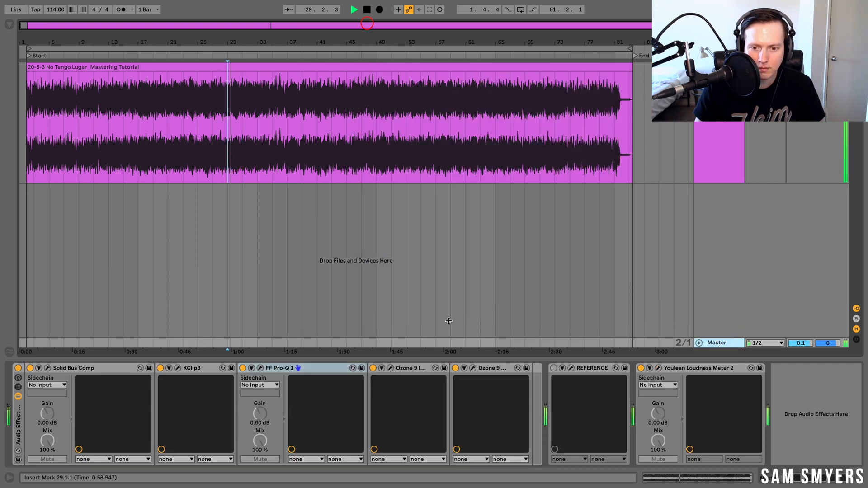
left_click(456, 369)
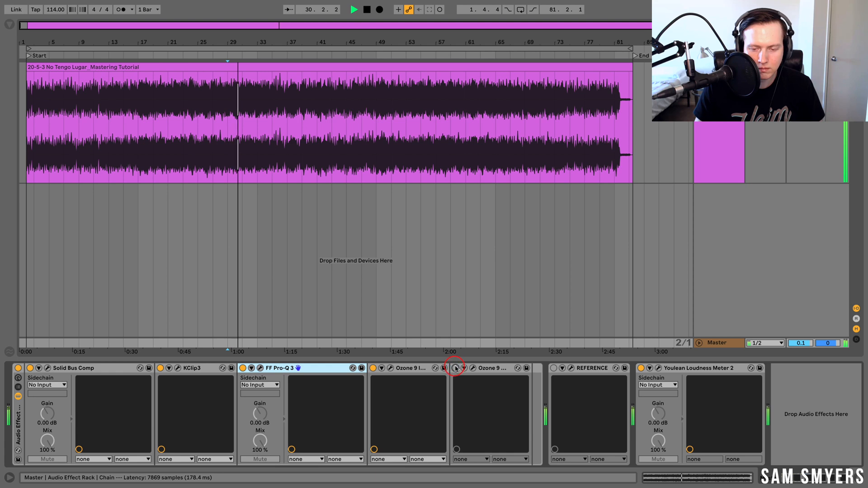
left_click(456, 368)
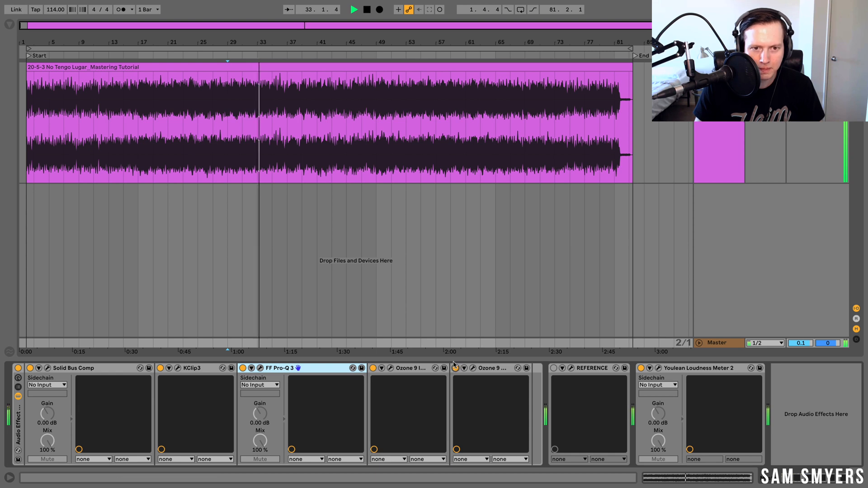
- Restart playback and compare the track with the whole mastering rack bypassed and then re-enabled
key("space")
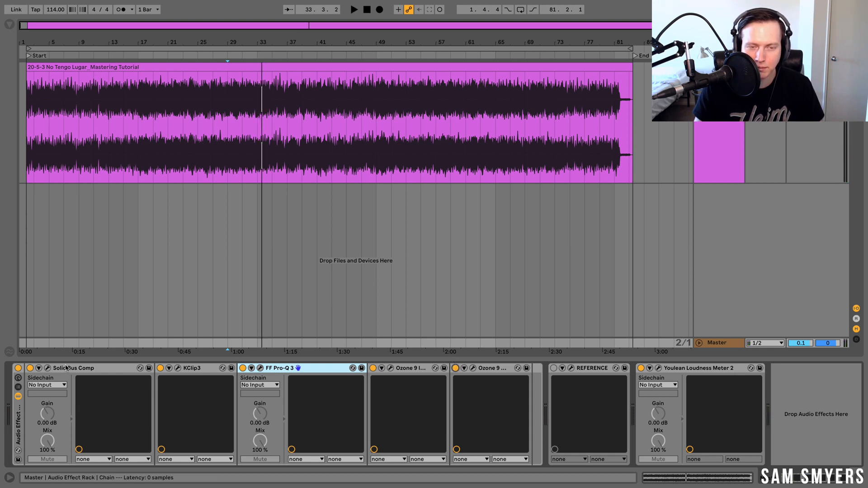
key("space")
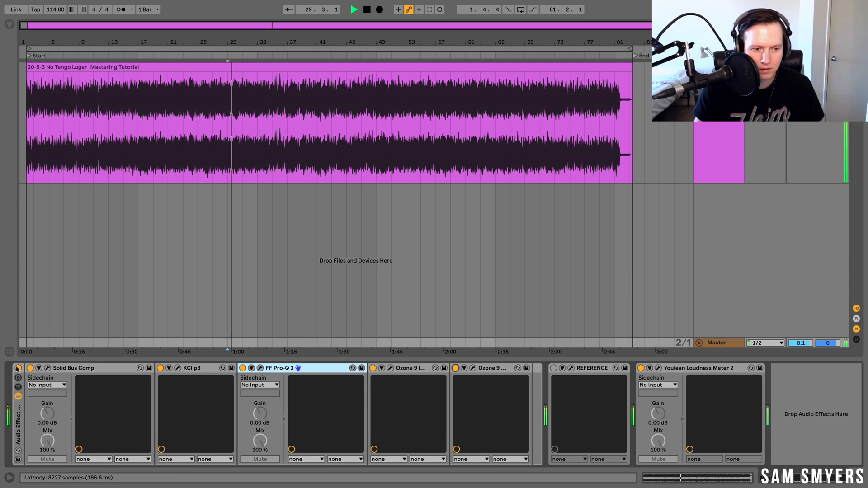
left_click(17, 368)
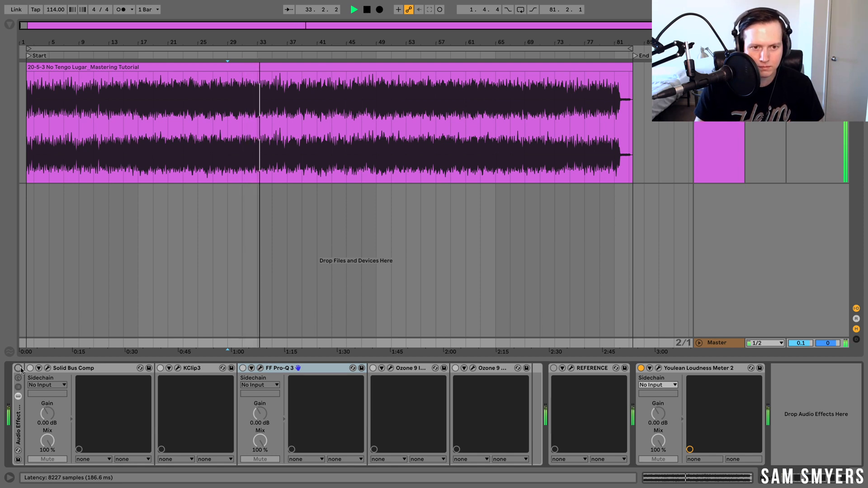
left_click(20, 369)
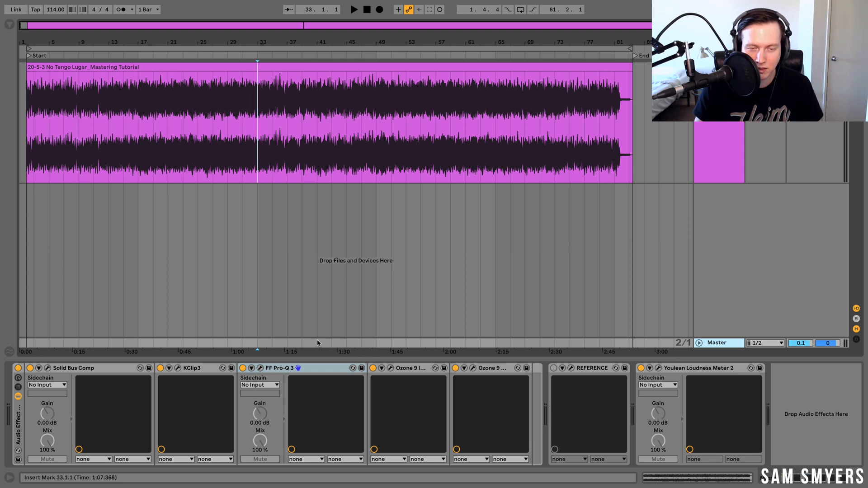
- Step through the mastering chain, selecting each device from Solid Bus Comp through KClip3, Pro-Q 3 and both Ozone 9 devices
left_click(107, 368)
left_click(196, 368)
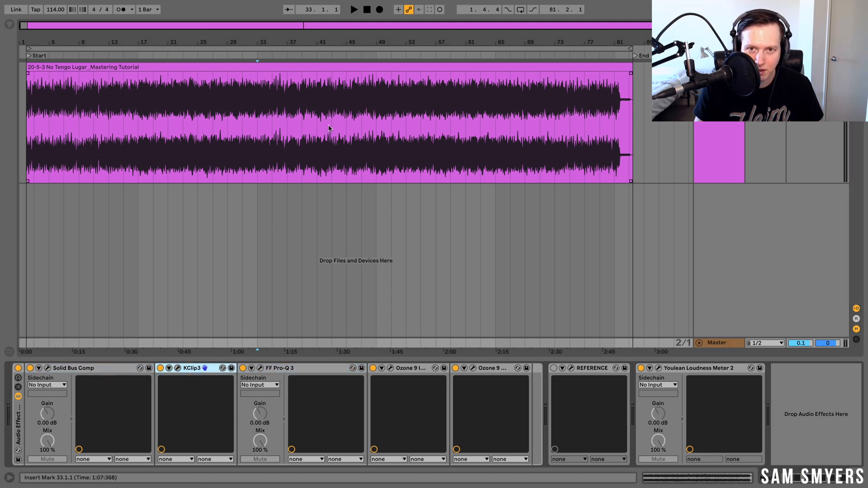
left_click(288, 369)
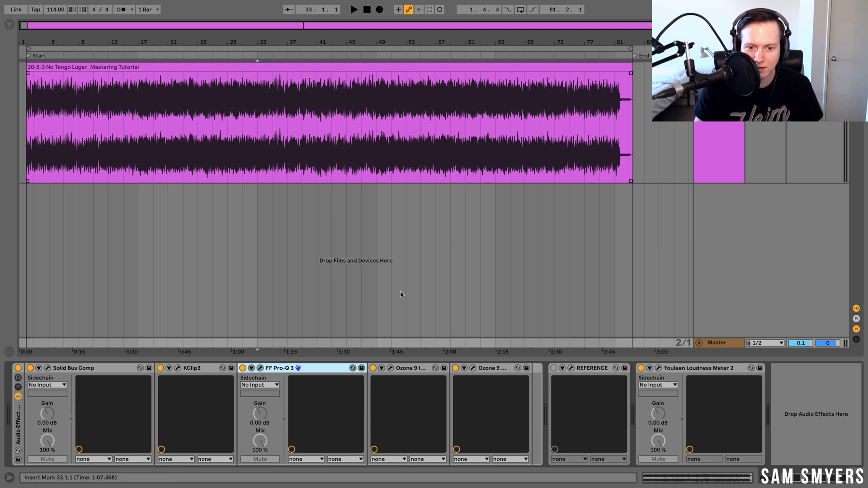
left_click(416, 369)
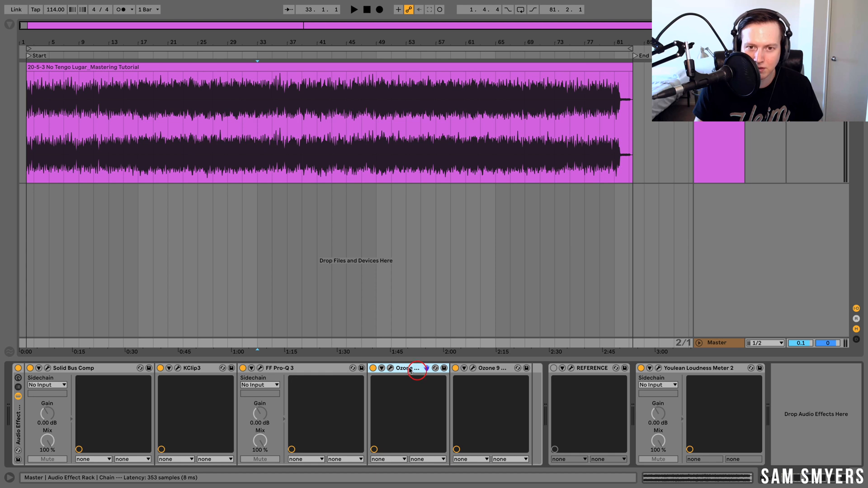
left_click(489, 367)
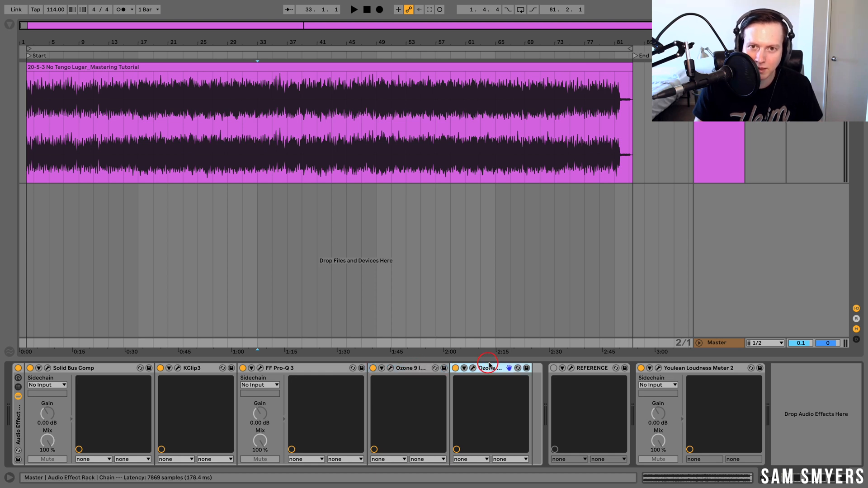